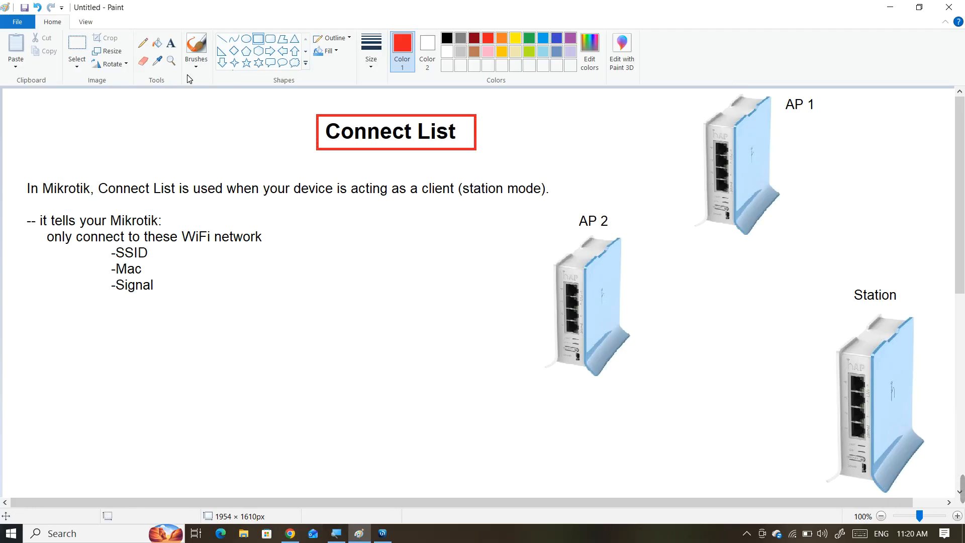
- Use the Pencil to underline the AP 2 and AP 1 labels in red and circle the Station label
click(146, 46)
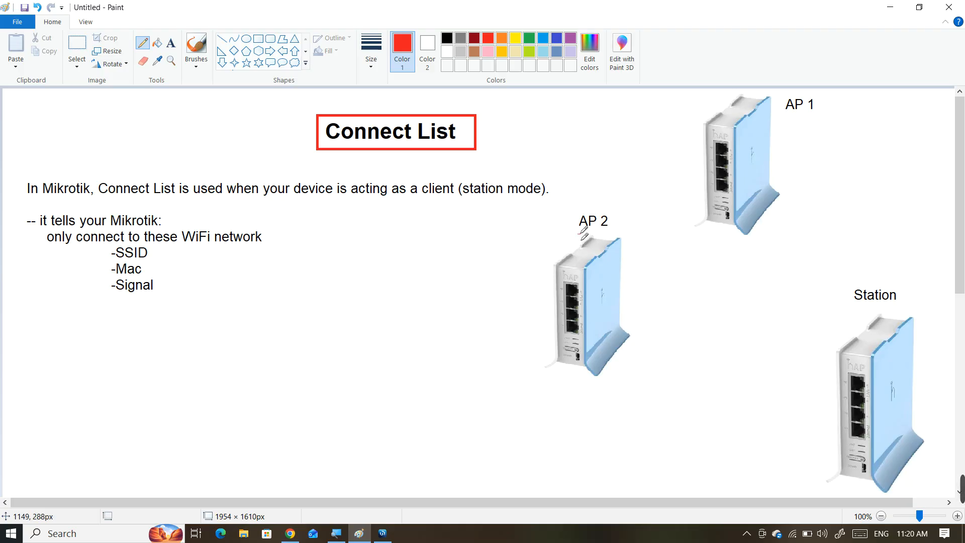
drag(579, 233, 609, 230)
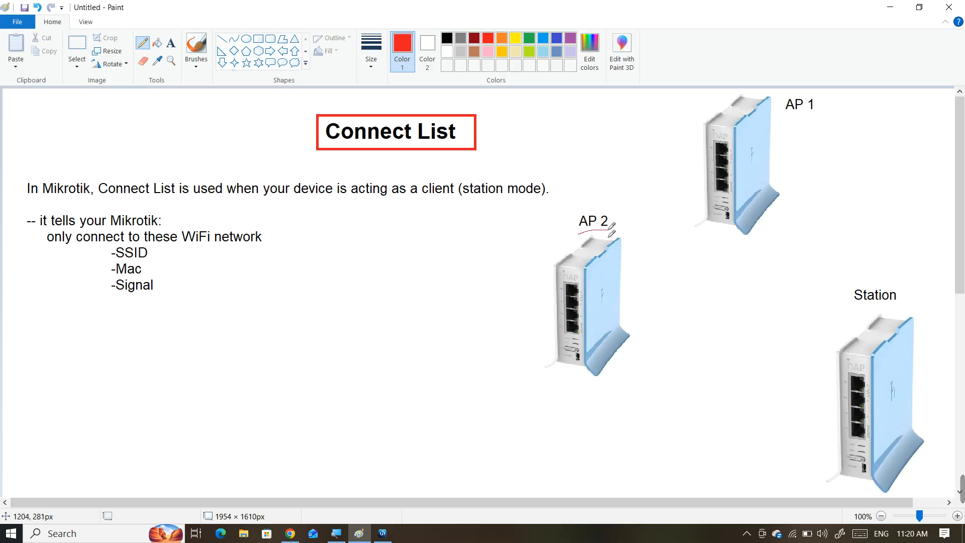
click(372, 60)
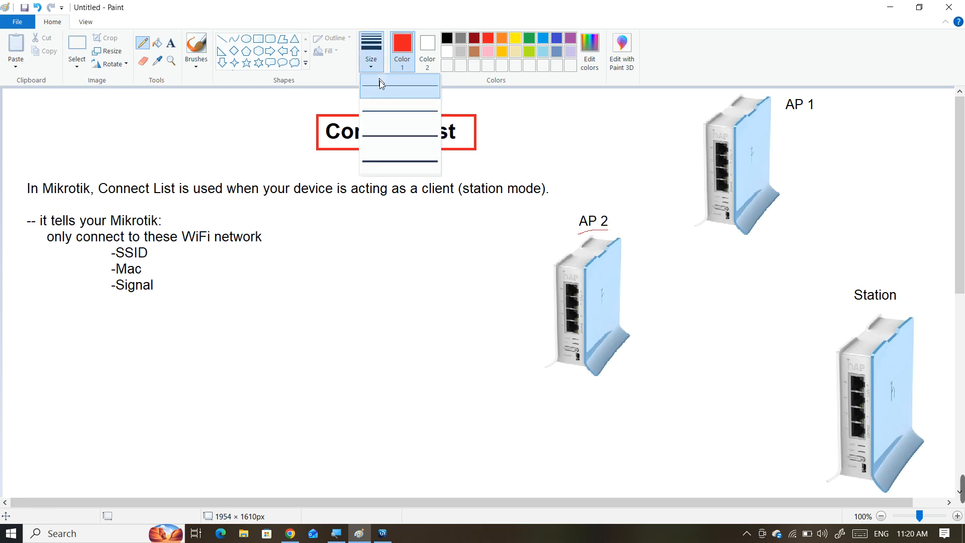
click(403, 137)
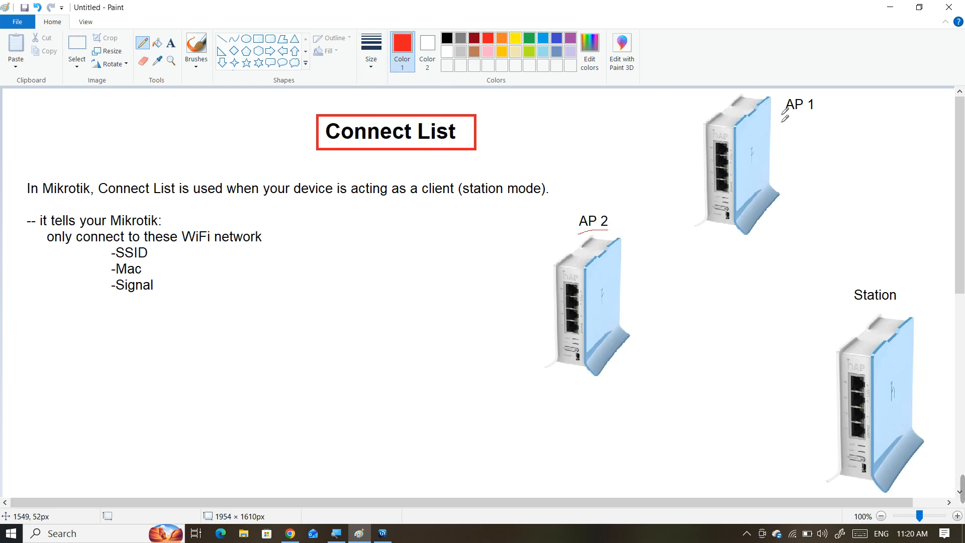
drag(782, 114, 817, 111)
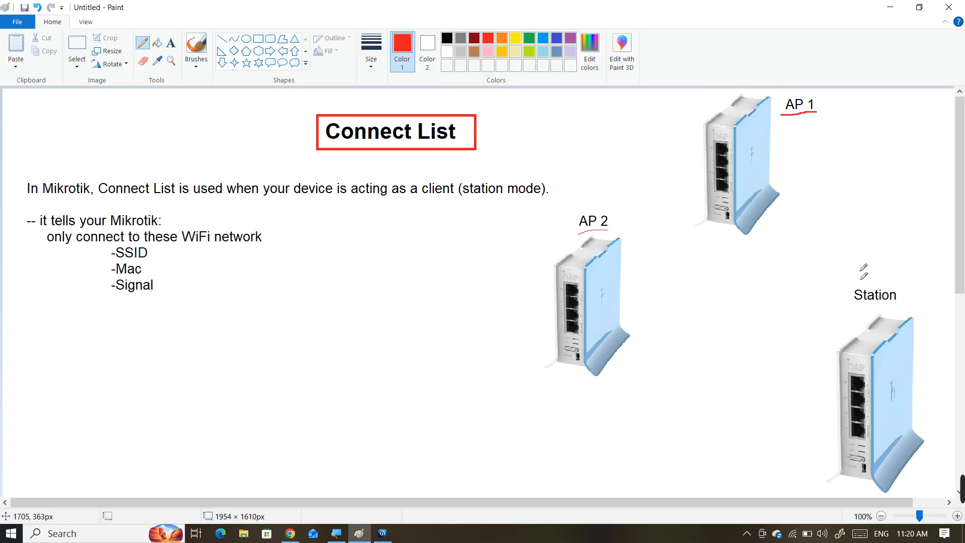
mouse_move(852, 284)
mouse_down()
mouse_move(852, 302)
mouse_move(907, 301)
mouse_move(883, 281)
mouse_move(853, 285)
mouse_up()
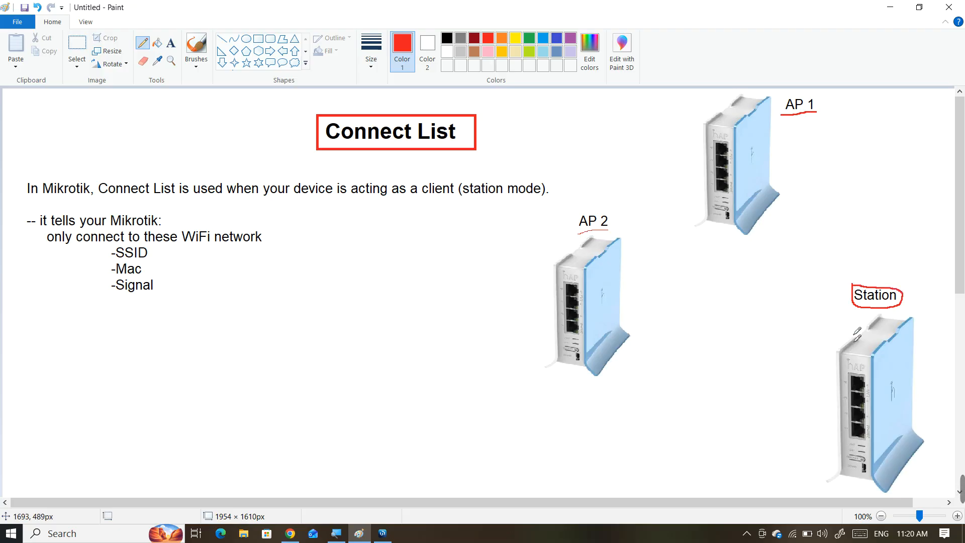
- Sketch trial links from Station to AP 1 and AP 2 with marks beside them, and undo those strokes
drag(853, 334, 762, 210)
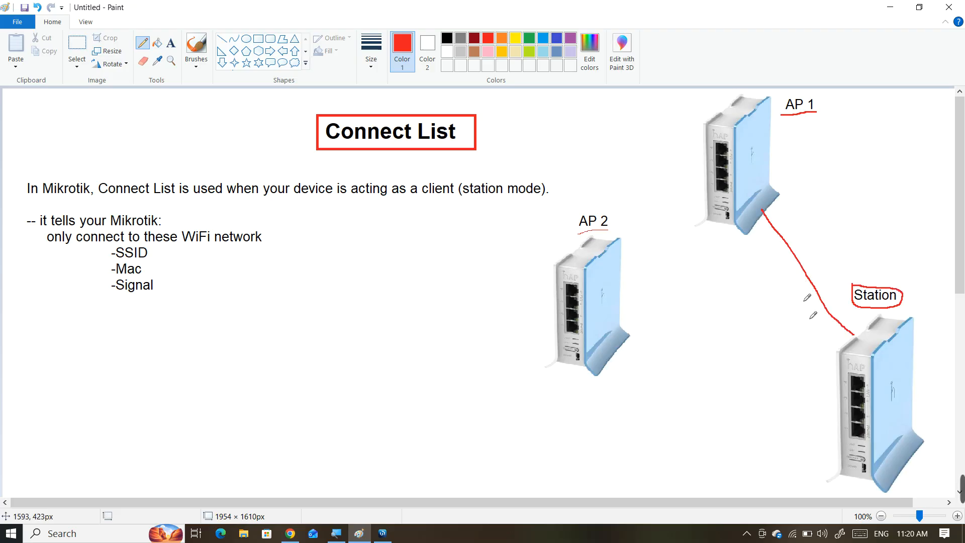
drag(851, 343, 621, 312)
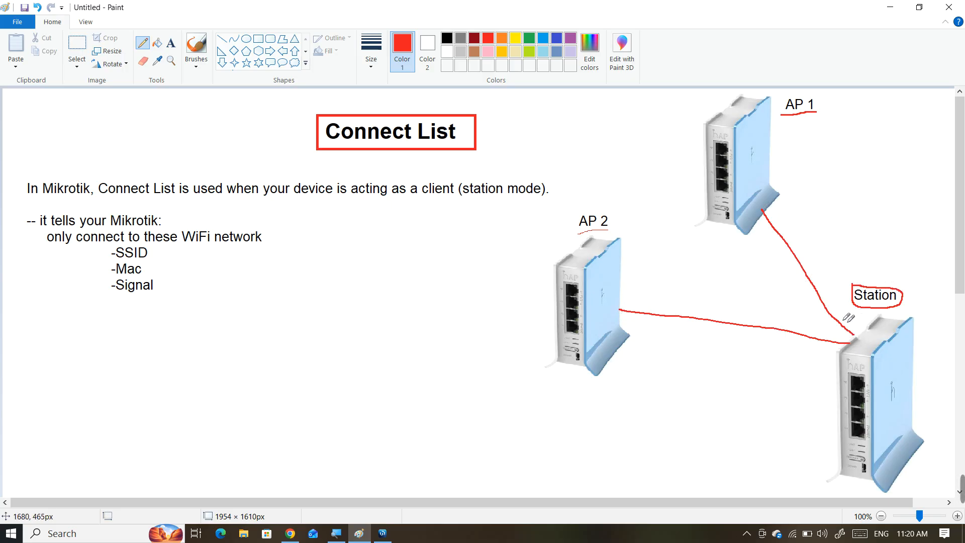
drag(809, 255, 820, 258)
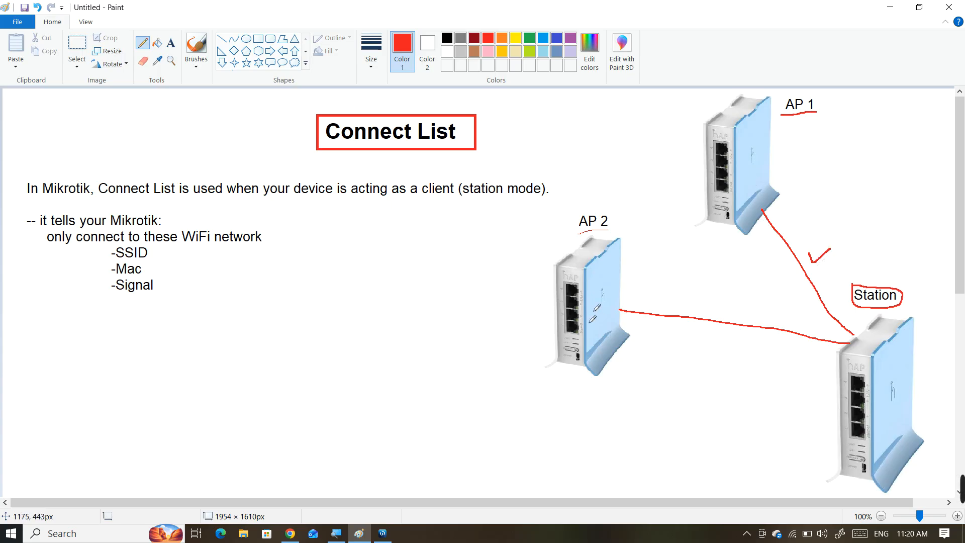
mouse_move(737, 318)
mouse_down()
mouse_move(728, 329)
mouse_move(730, 319)
mouse_up()
key(ctrl+z)
key(ctrl+z)
key(ctrl+z)
key(ctrl+z)
key(ctrl+z)
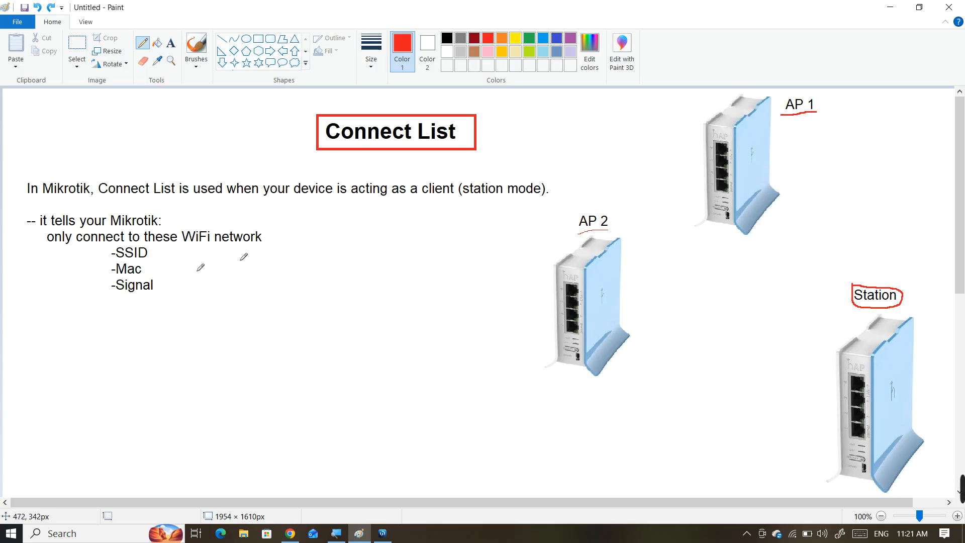
- Mark SSID, Mac and Signal with red dashes, and draw an arrow from Station to AP 1 with -60 written nearby
mouse_move(149, 253)
mouse_down()
mouse_move(164, 253)
mouse_move(159, 268)
mouse_move(175, 284)
mouse_up()
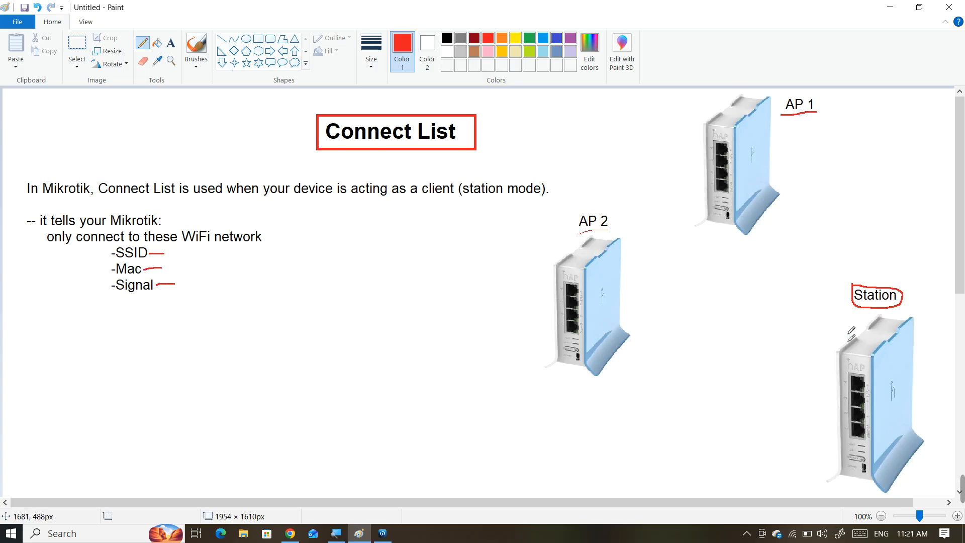
drag(849, 333, 773, 226)
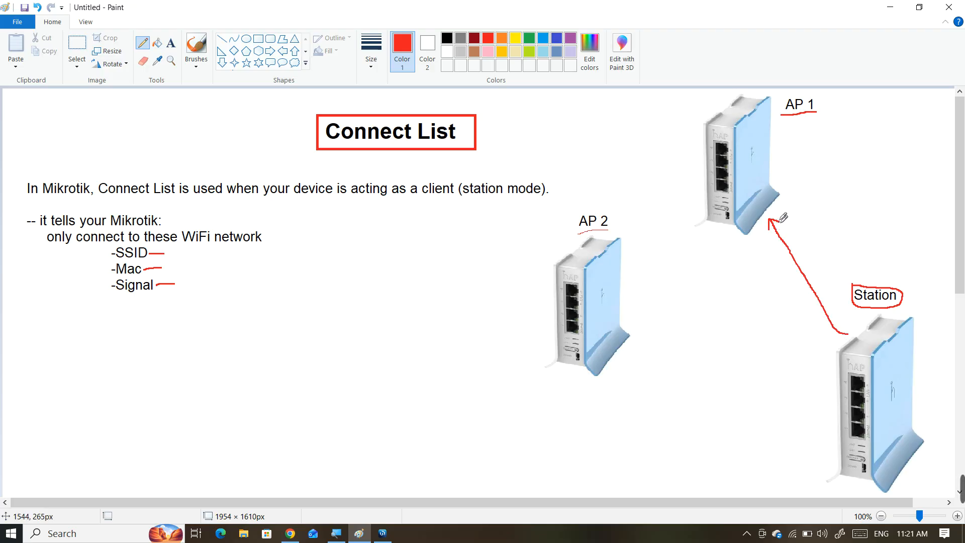
drag(786, 177, 797, 177)
drag(810, 192, 840, 198)
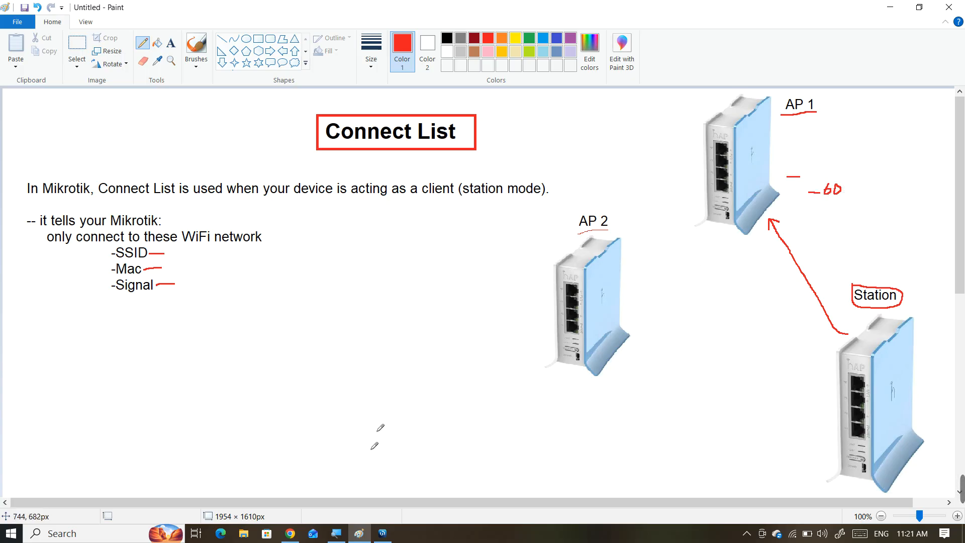
- Switch to WinBox and open the Wireless Tables window at full size
click(382, 533)
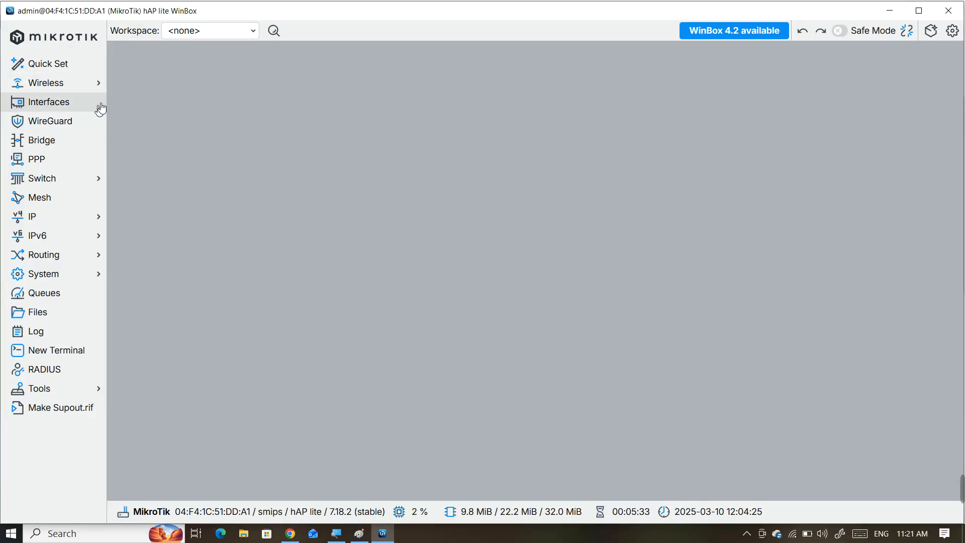
mouse_move(100, 81)
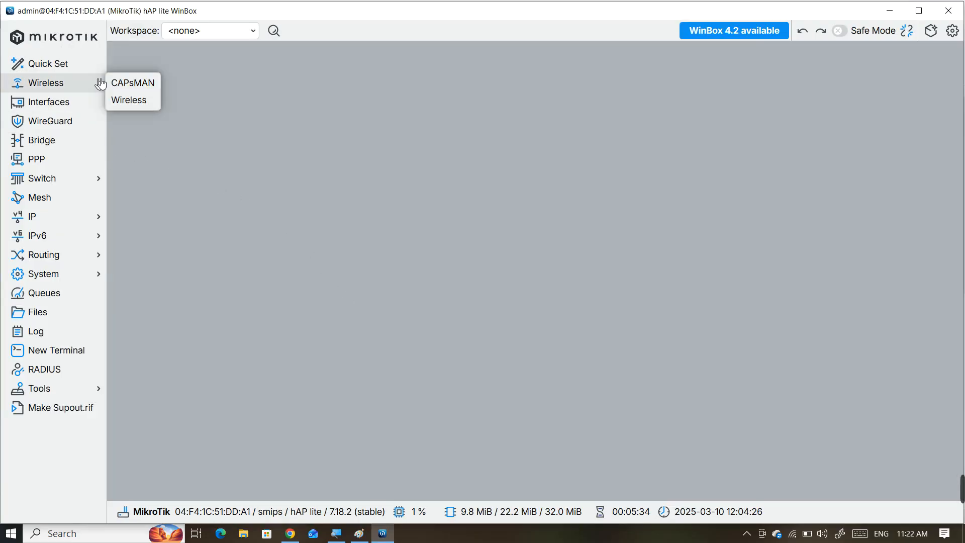
click(122, 98)
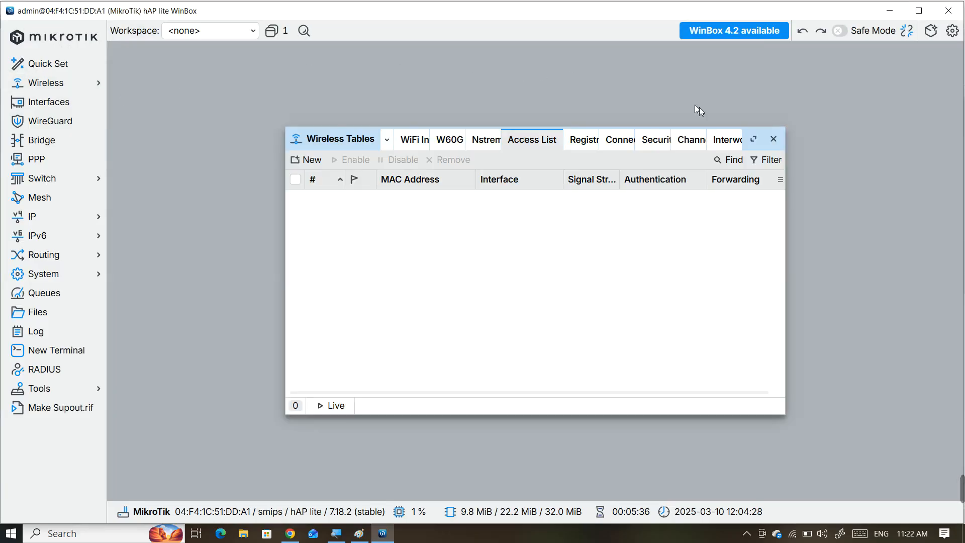
click(753, 139)
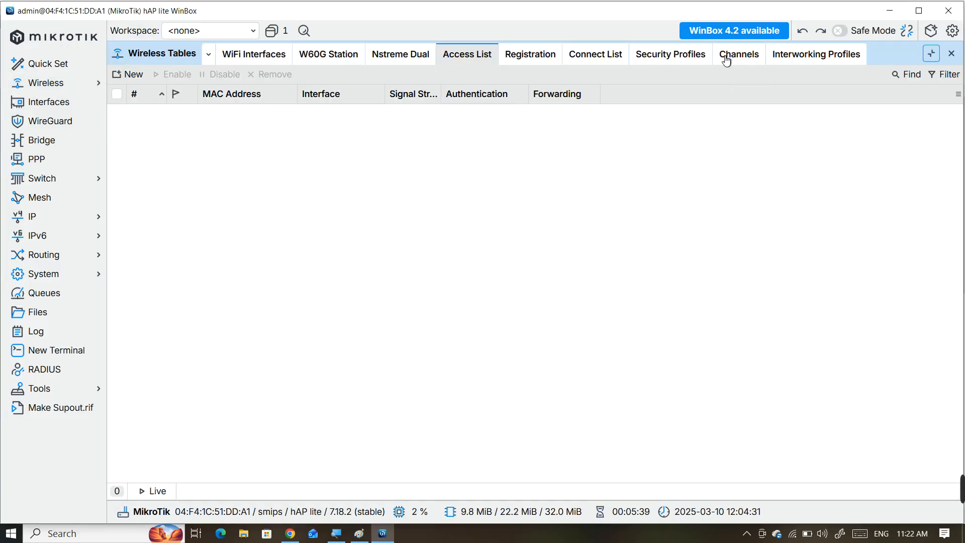
- Remove the non-default security profile from the wireless security profiles
click(696, 57)
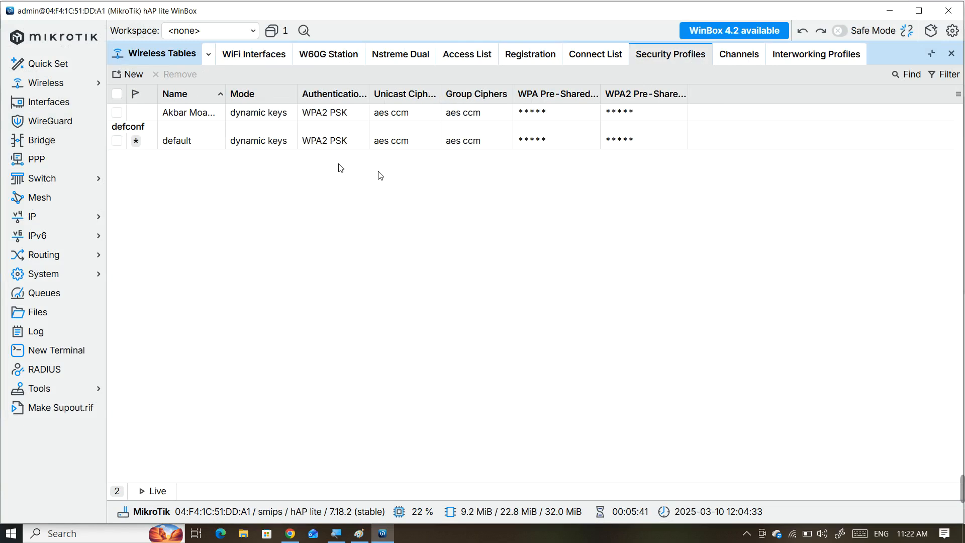
click(286, 143)
click(257, 116)
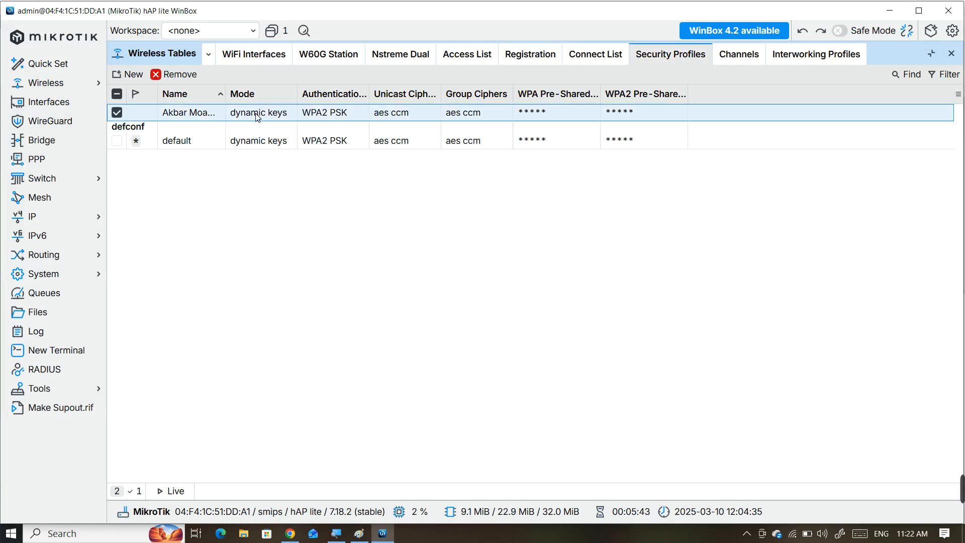
click(193, 75)
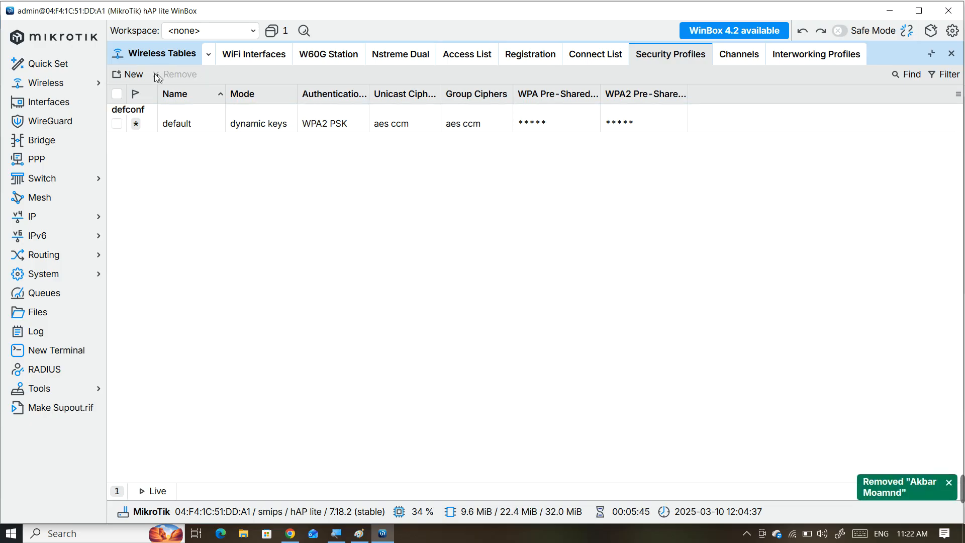
- Create a security profile named AMI with dynamic keys mode, WPA2 PSK authentication and the WPA2 pre-shared key
click(129, 74)
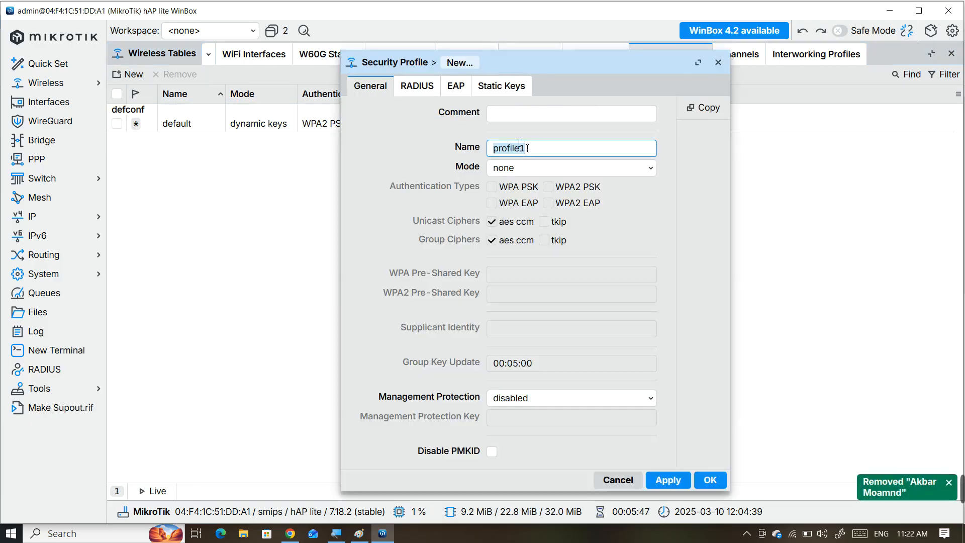
text(AMI)
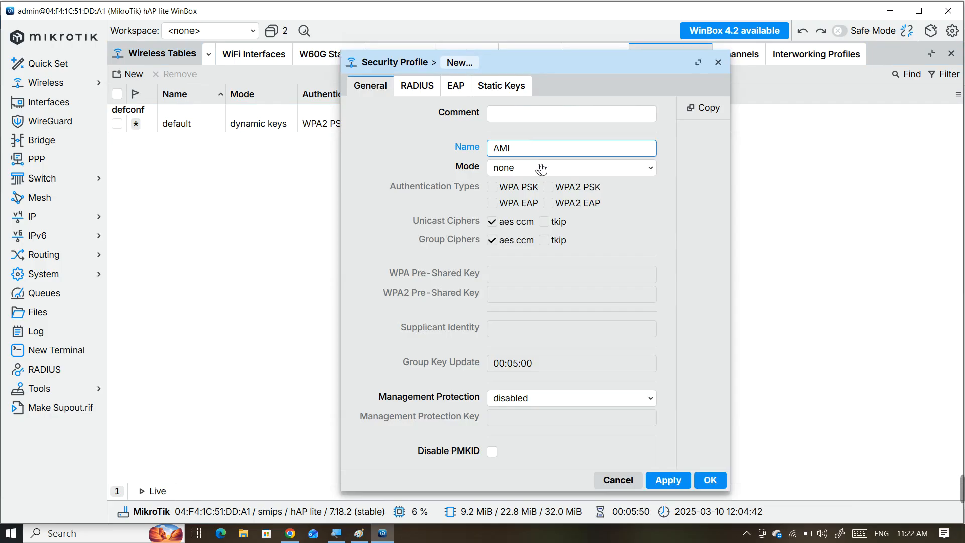
click(542, 168)
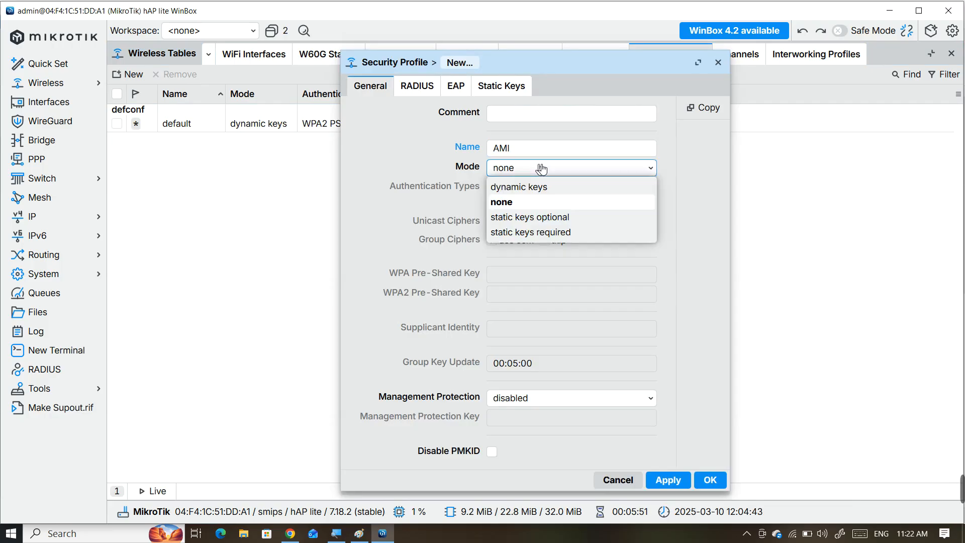
click(535, 187)
click(548, 187)
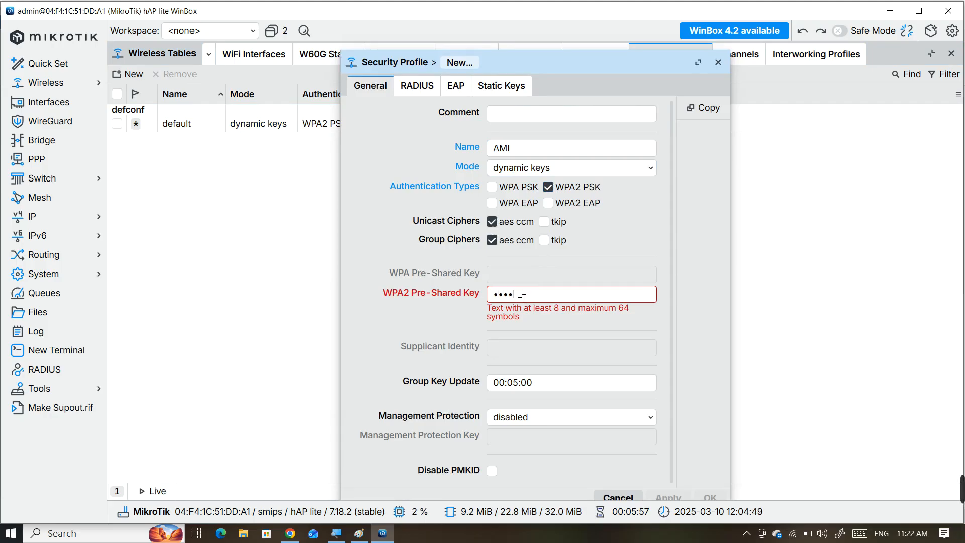
text(••••••)
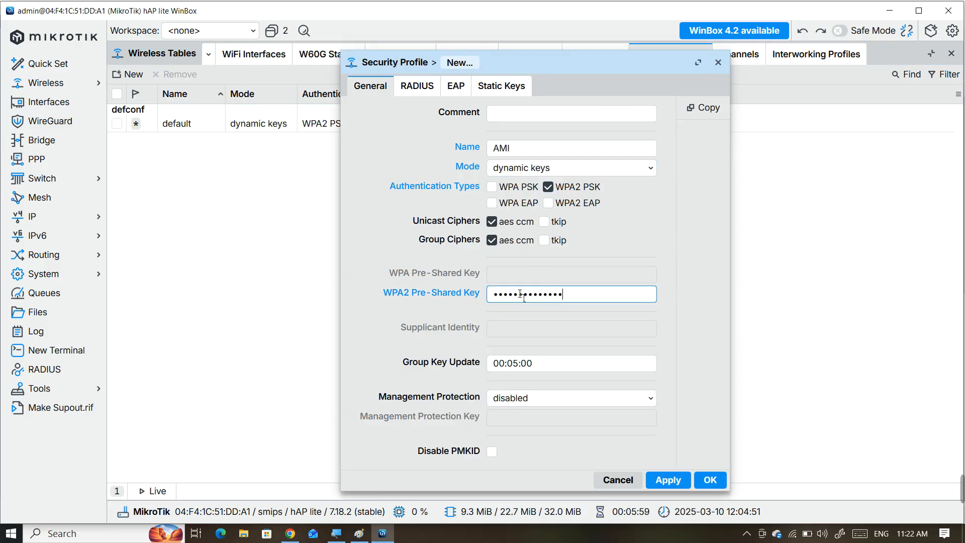
text(•)
click(668, 480)
click(707, 480)
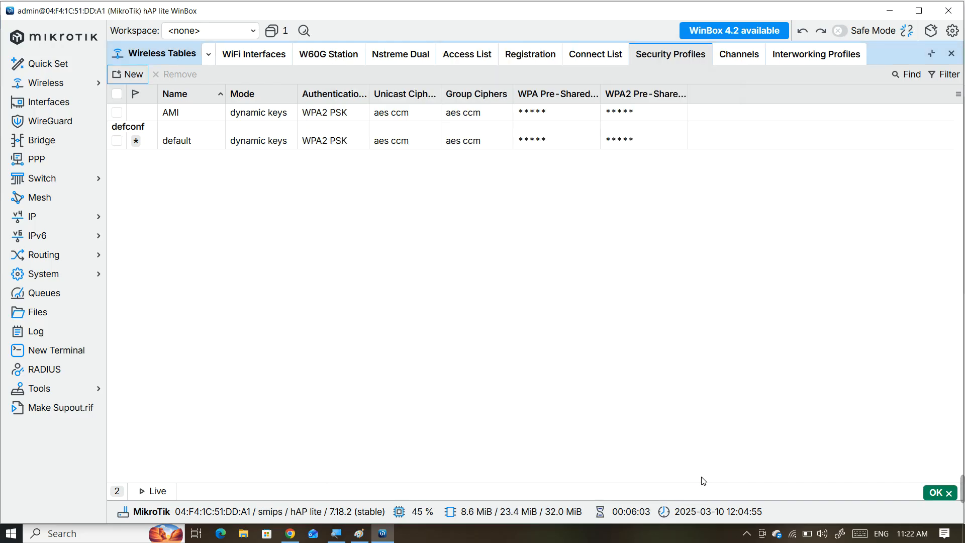
- Open the wlan1 WiFi interface settings and set its mode to station
click(271, 61)
double_click(237, 119)
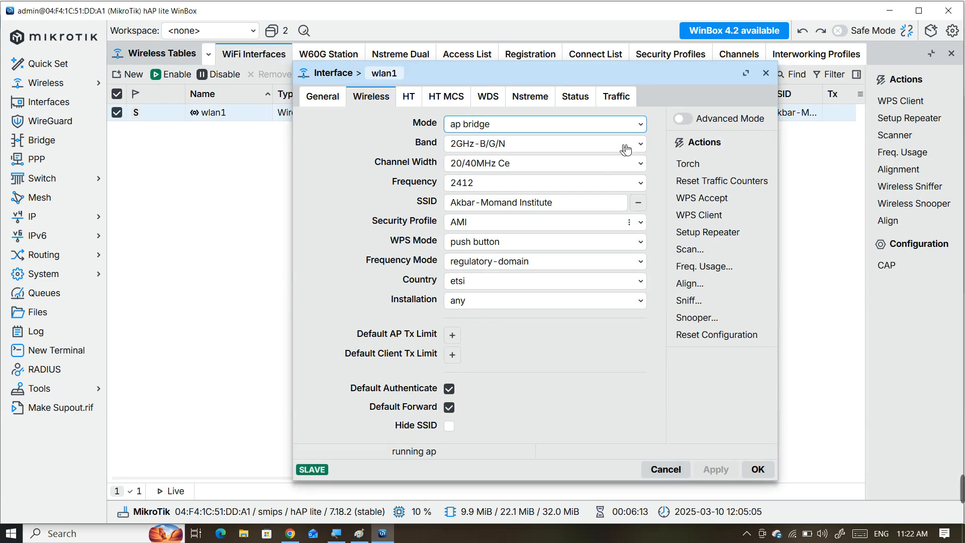
click(641, 126)
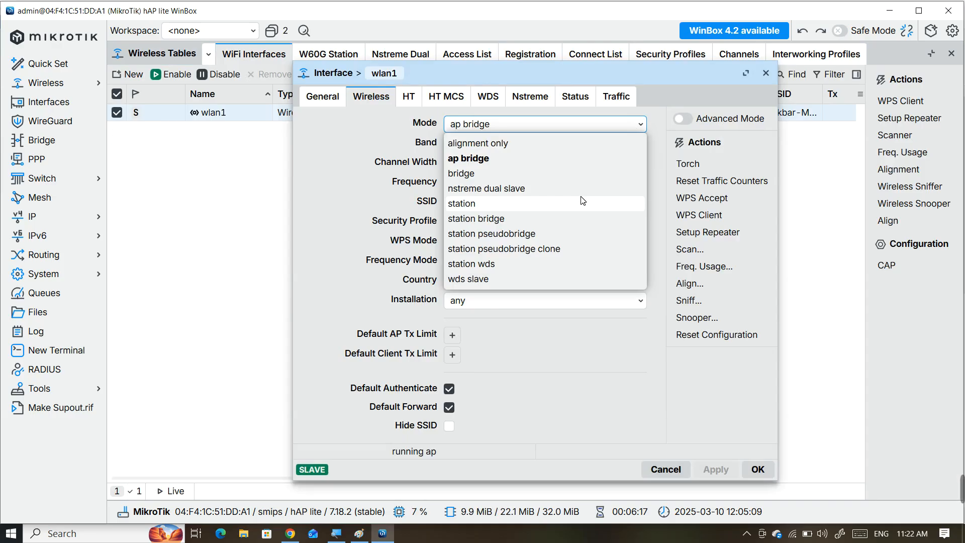
click(582, 203)
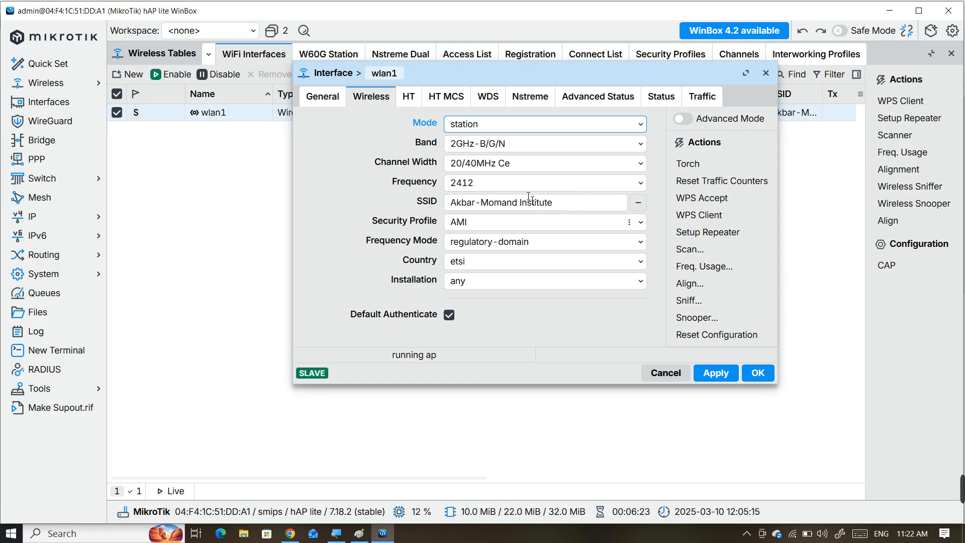
- Clear the SSID of wlan1 and choose AMI as its security profile
click(558, 205)
key(BackSpace)
key(BackSpace)
key(BackSpace)
key(BackSpace)
key(BackSpace)
key(BackSpace)
key(BackSpace)
key(BackSpace)
key(BackSpace)
key(BackSpace)
key(BackSpace)
key(BackSpace)
key(BackSpace)
key(BackSpace)
key(BackSpace)
key(BackSpace)
key(BackSpace)
key(BackSpace)
key(BackSpace)
key(BackSpace)
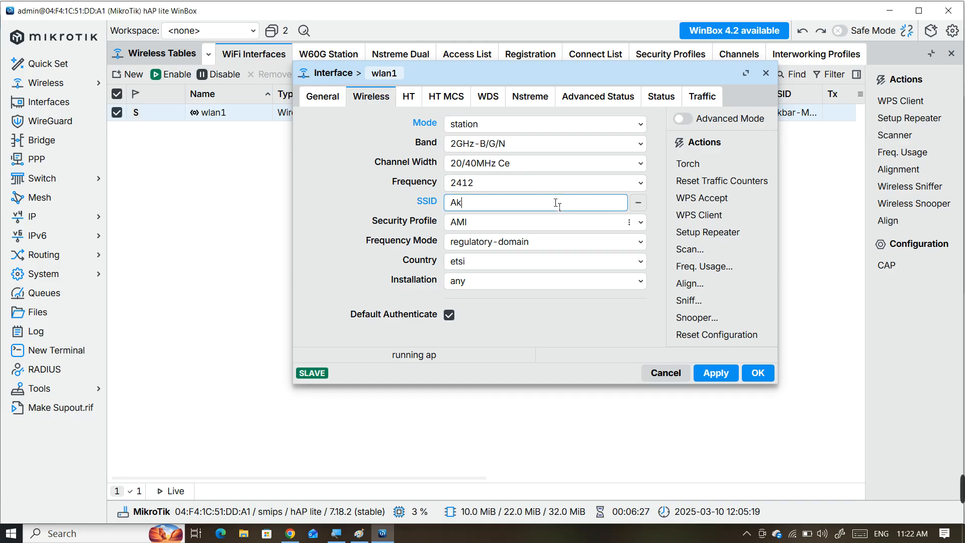
click(642, 224)
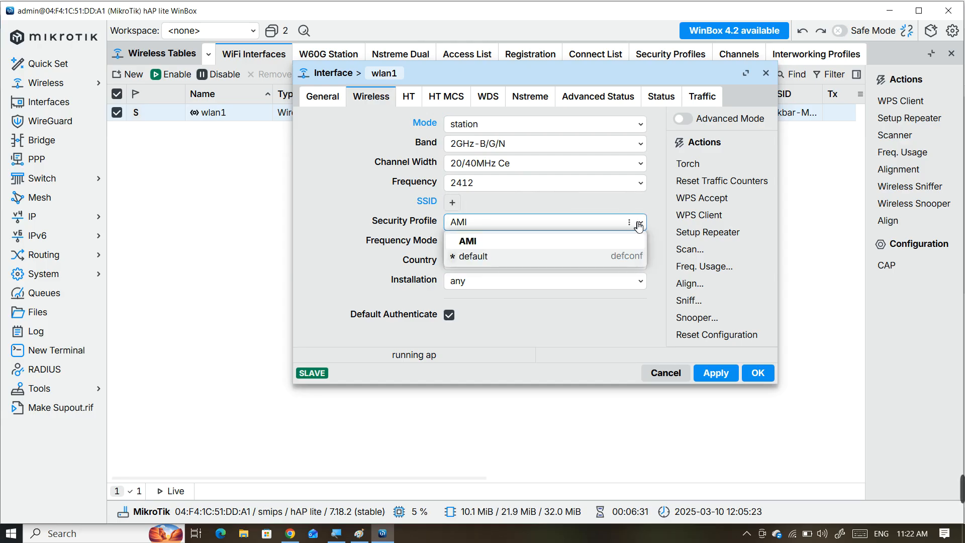
click(568, 242)
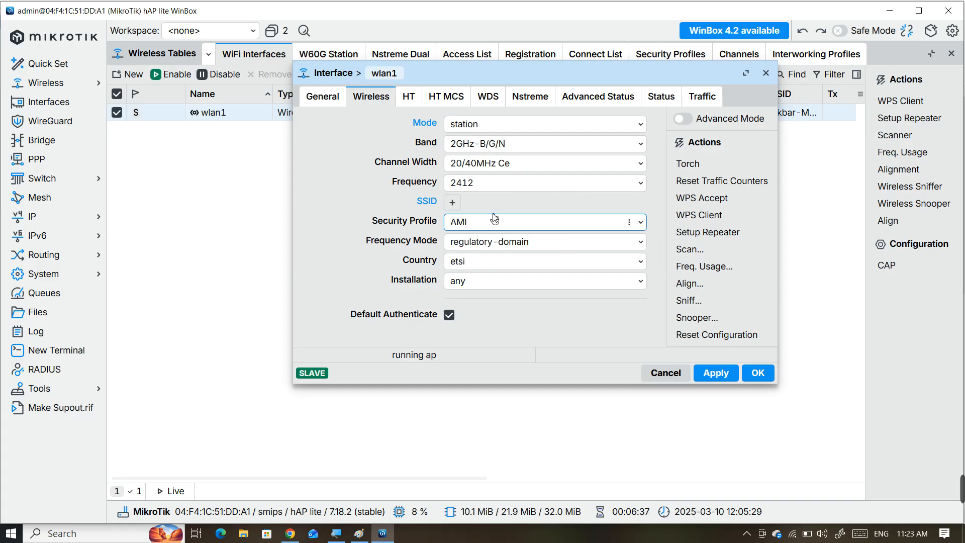
click(461, 206)
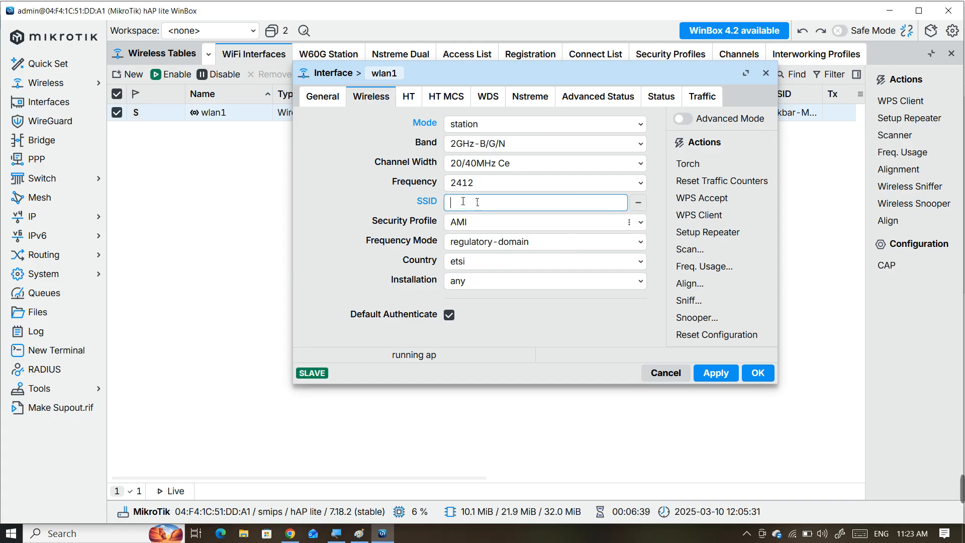
- Open the wireless scanner for wlan1 at full size and start scanning for nearby access points
click(695, 250)
click(631, 182)
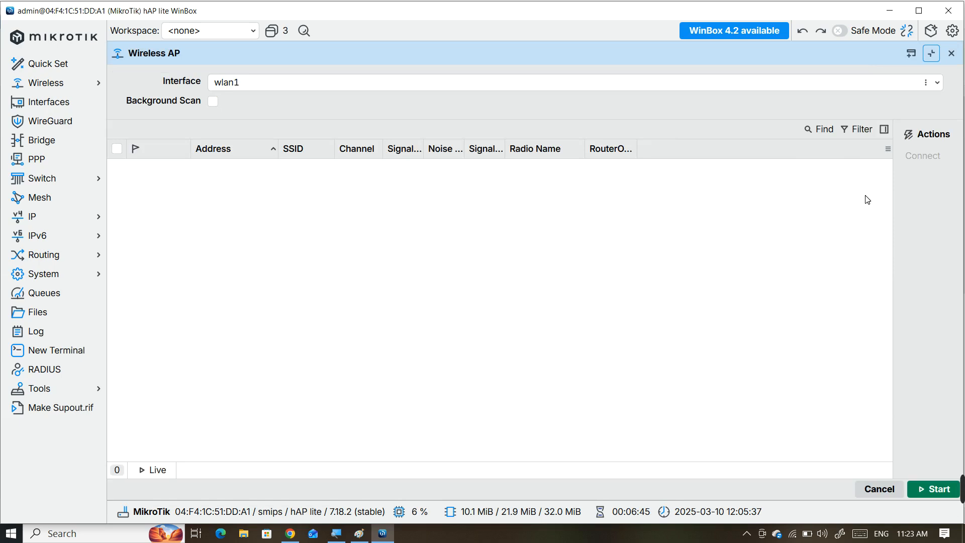
click(938, 491)
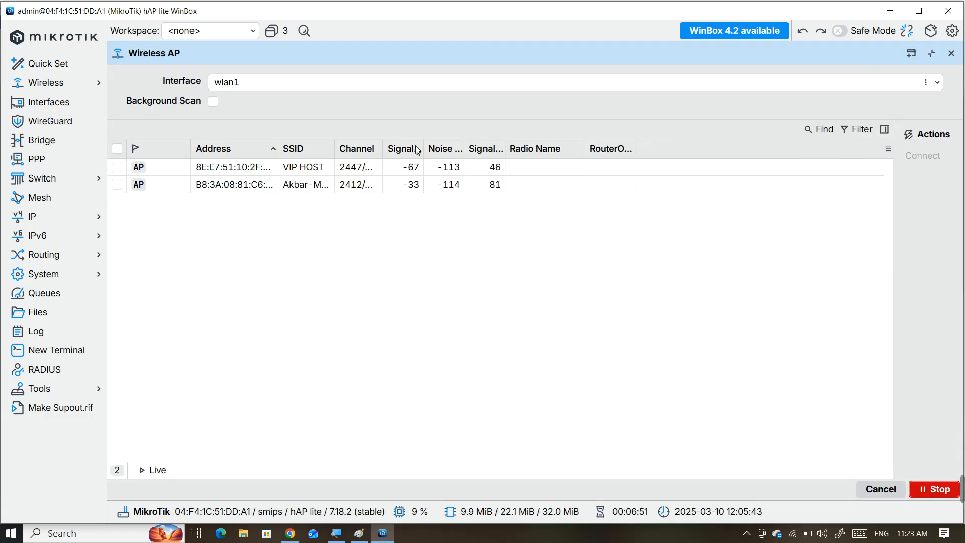
drag(423, 146, 484, 146)
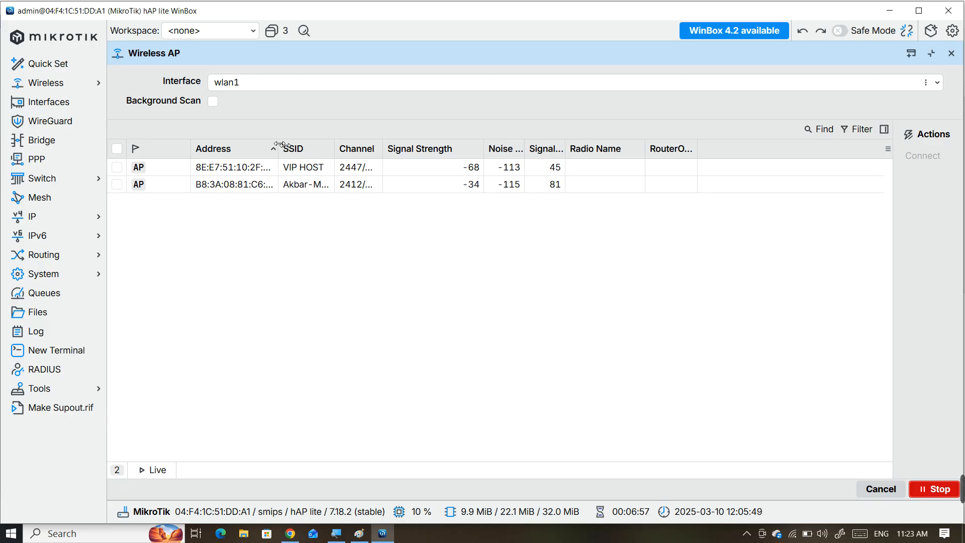
drag(278, 146, 311, 145)
click(270, 186)
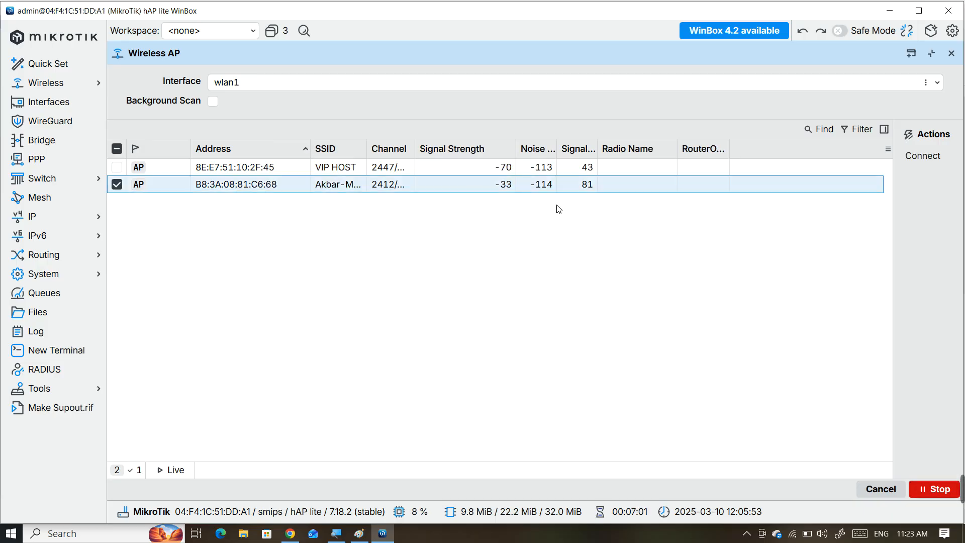
click(918, 160)
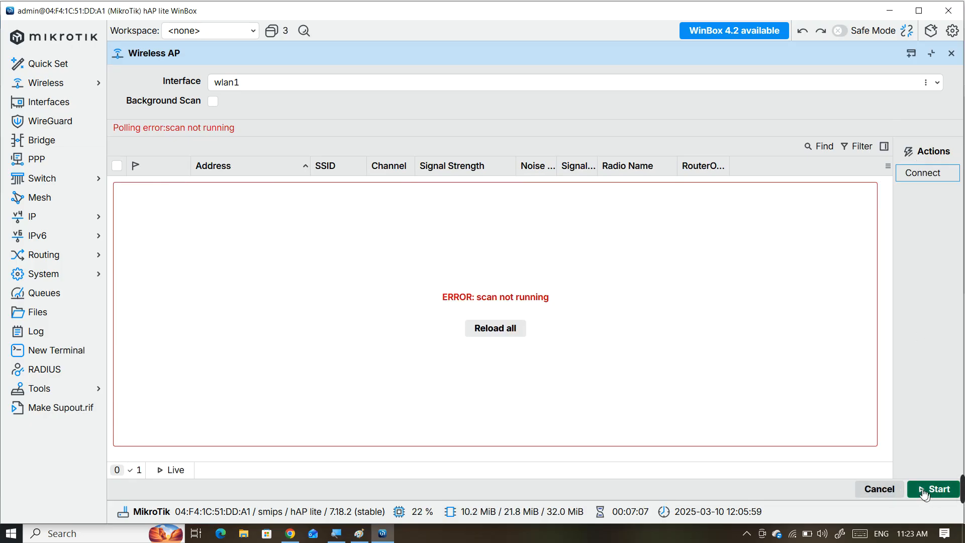
click(889, 486)
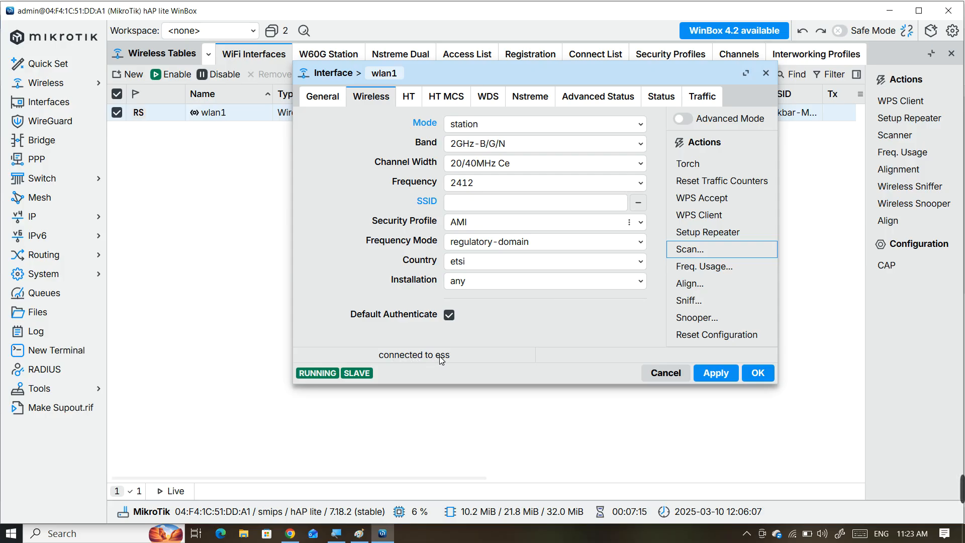
click(725, 374)
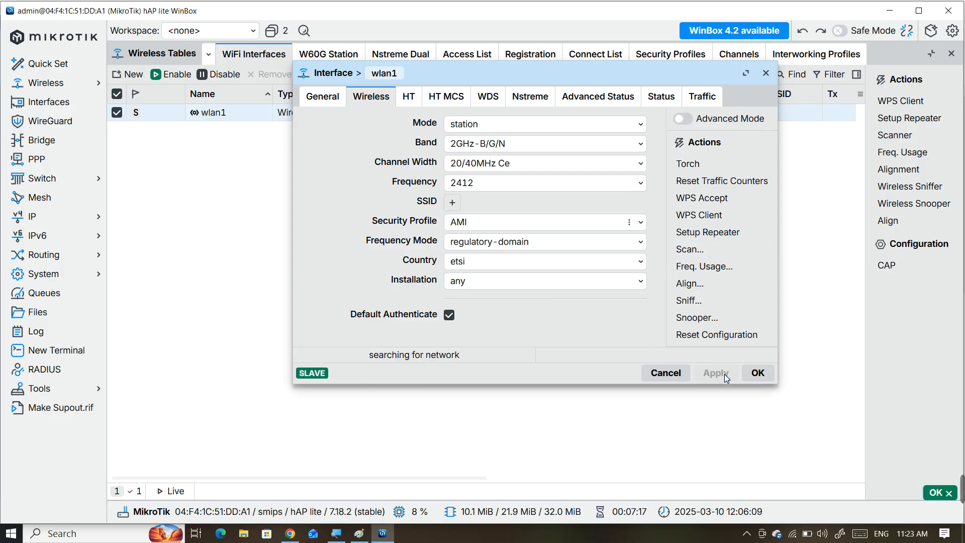
click(756, 375)
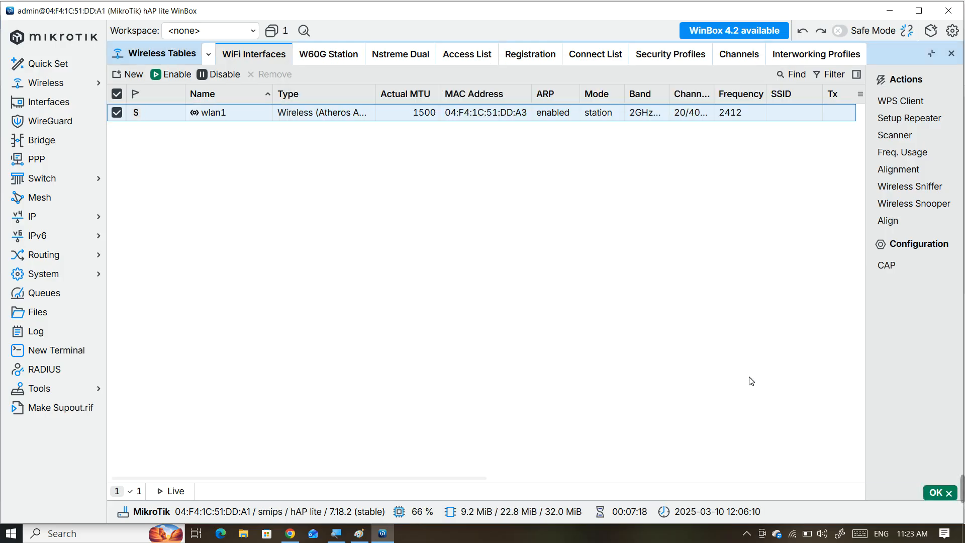
- Open the status details of wlan1 and examine the connected network's SSID, BSSID and signal strength
double_click(231, 119)
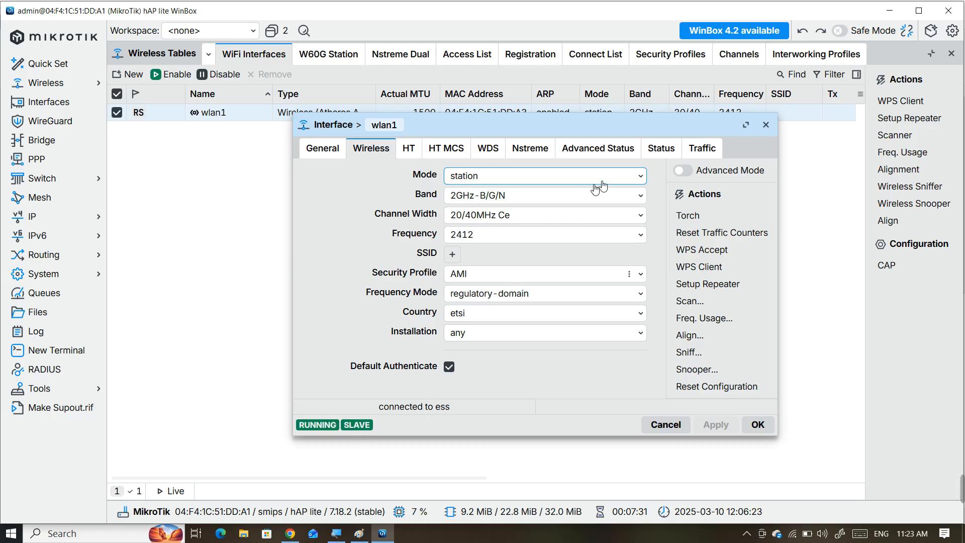
click(661, 152)
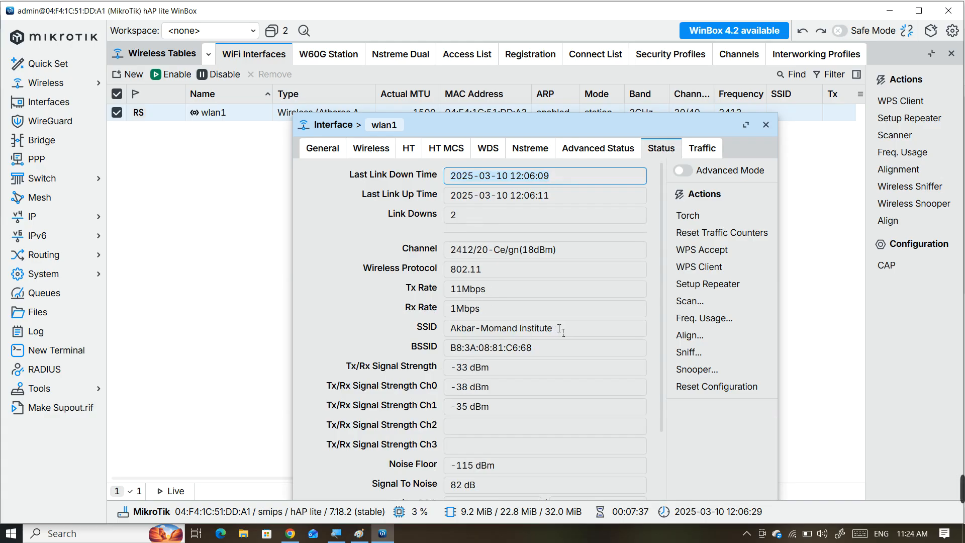
drag(561, 329, 455, 333)
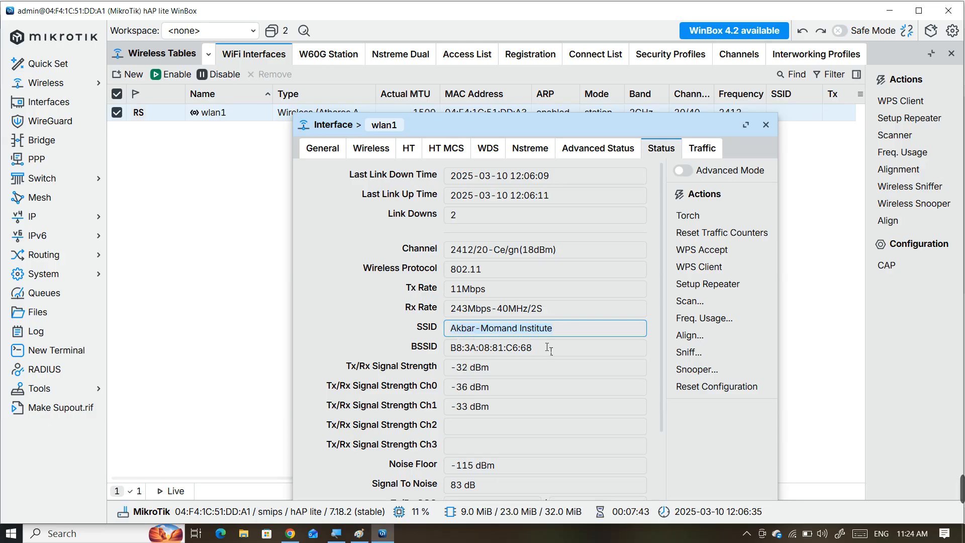
click(528, 351)
drag(513, 352, 463, 351)
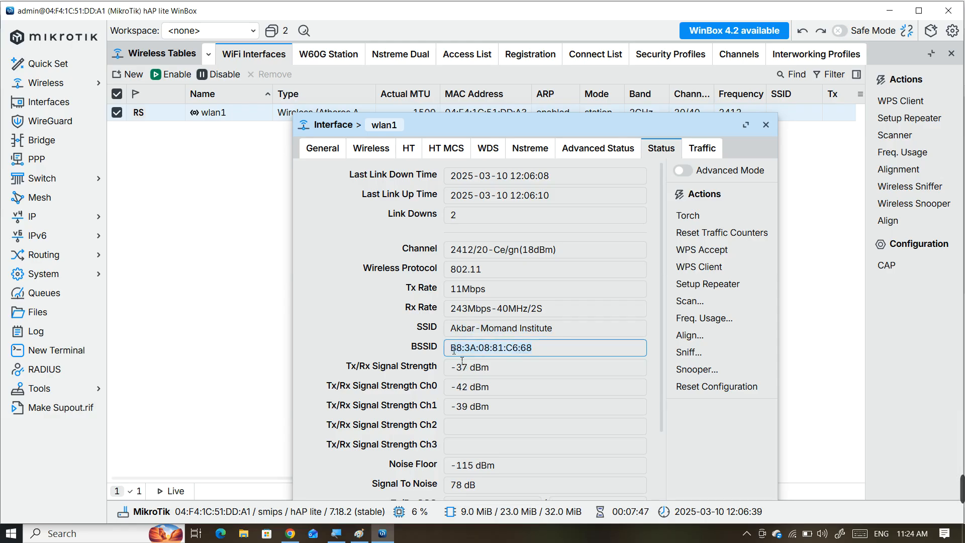
click(495, 371)
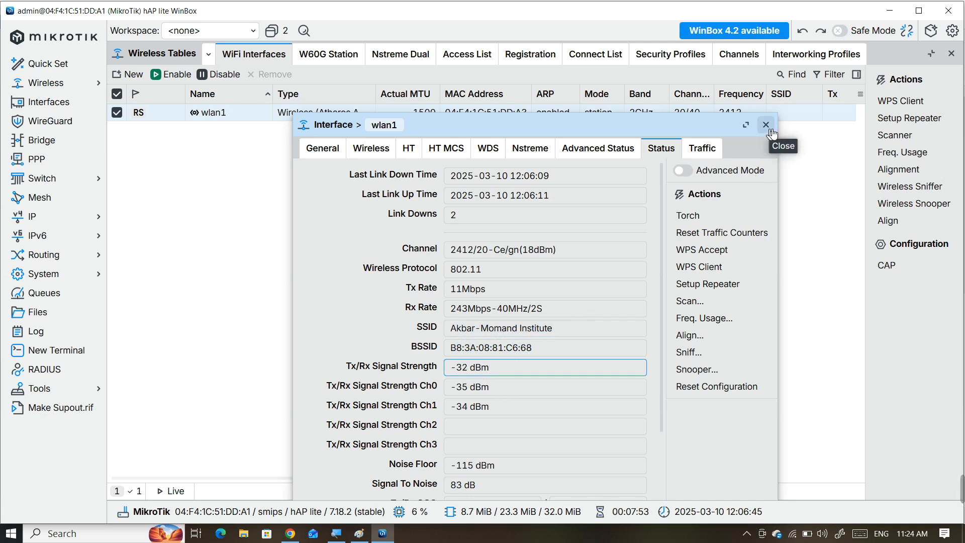
- Review the advanced status, remaining link details and wireless settings of wlan1, leaving them as they are
click(623, 147)
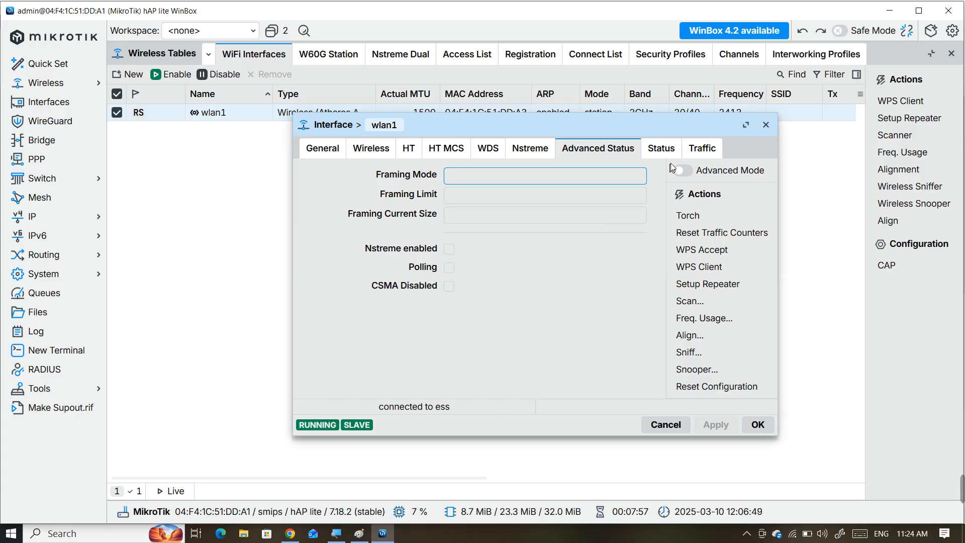
click(661, 149)
scroll(594, 225, down, 3)
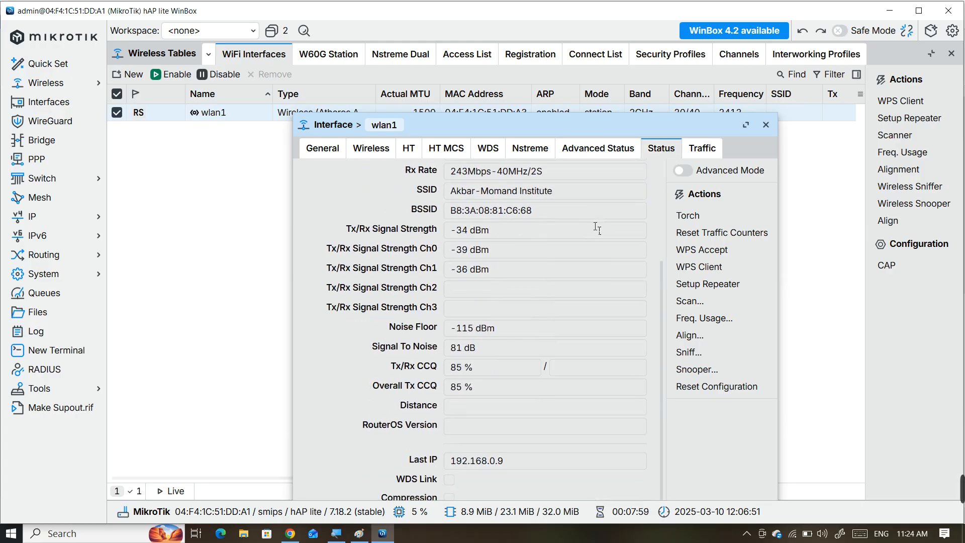
click(383, 151)
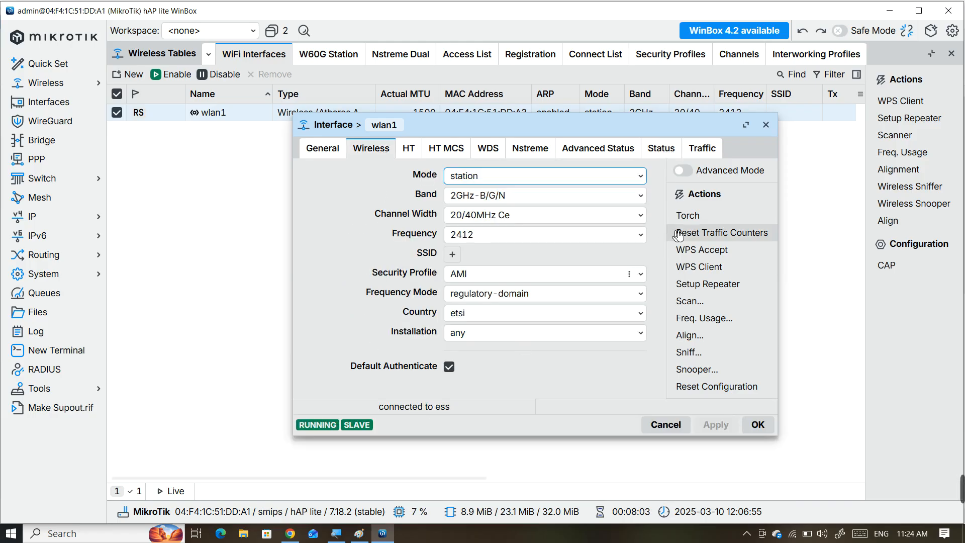
click(766, 125)
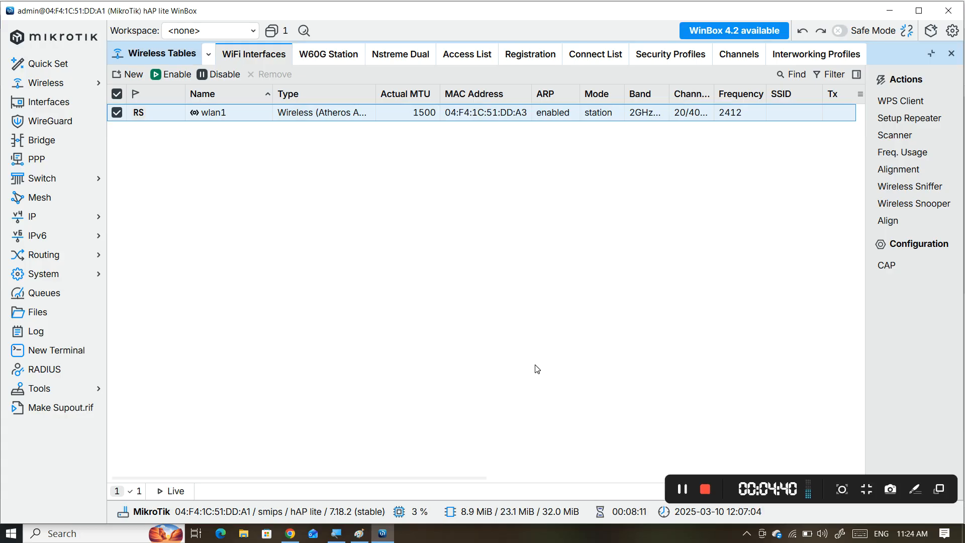
double_click(250, 113)
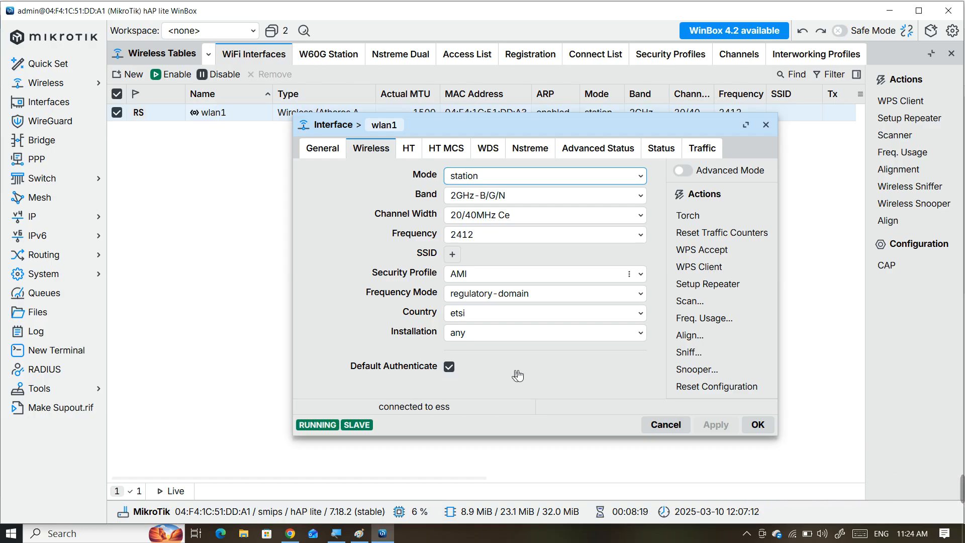
click(769, 125)
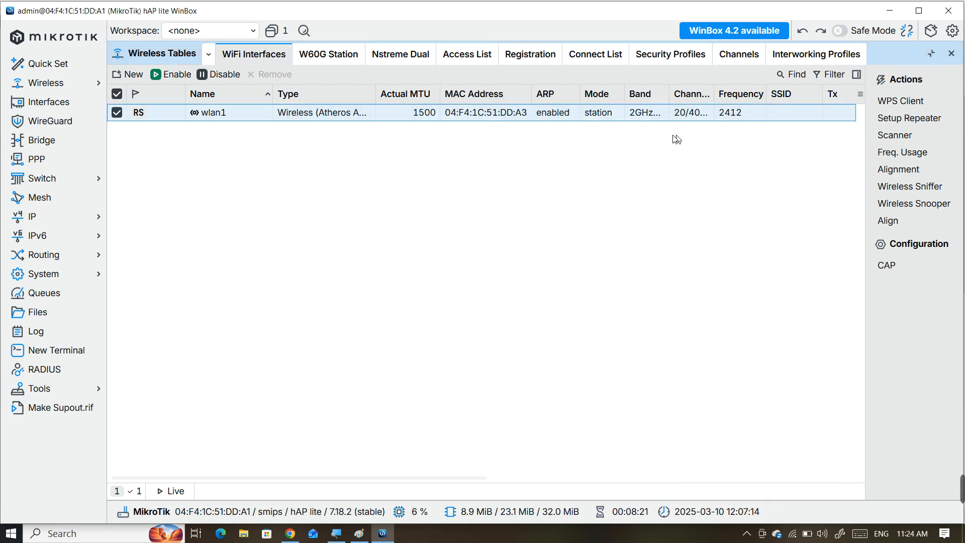
- Add a Connect List rule for wlan1 with the comment Block All and Connect disabled
click(595, 58)
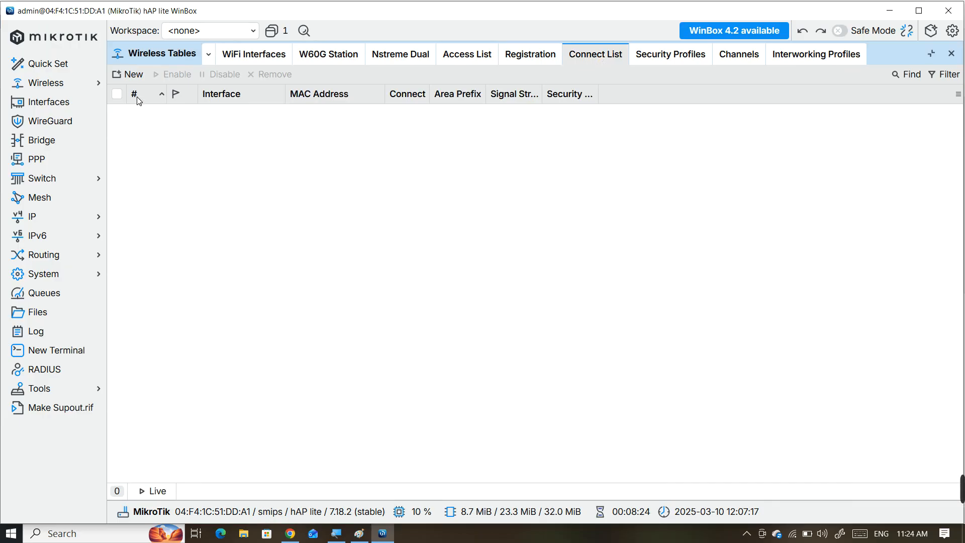
click(134, 75)
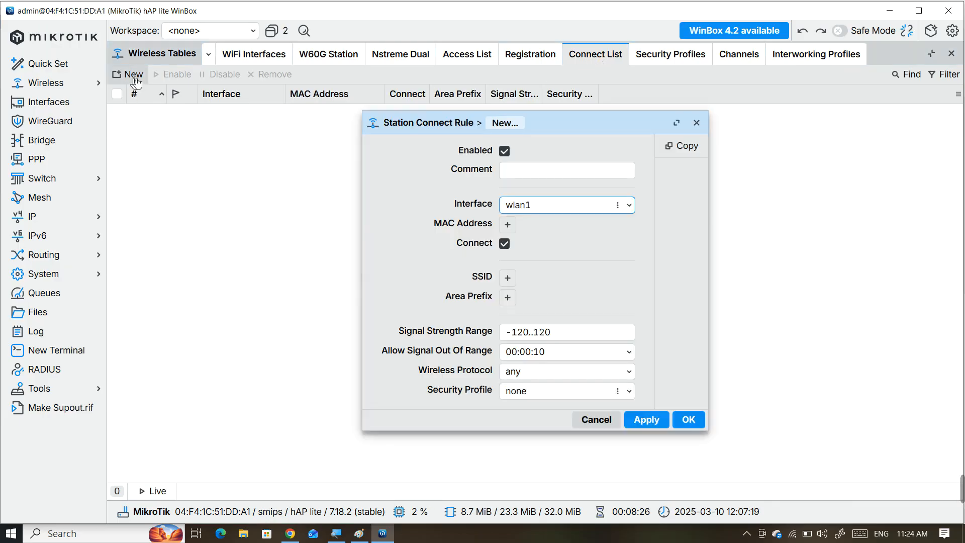
click(509, 173)
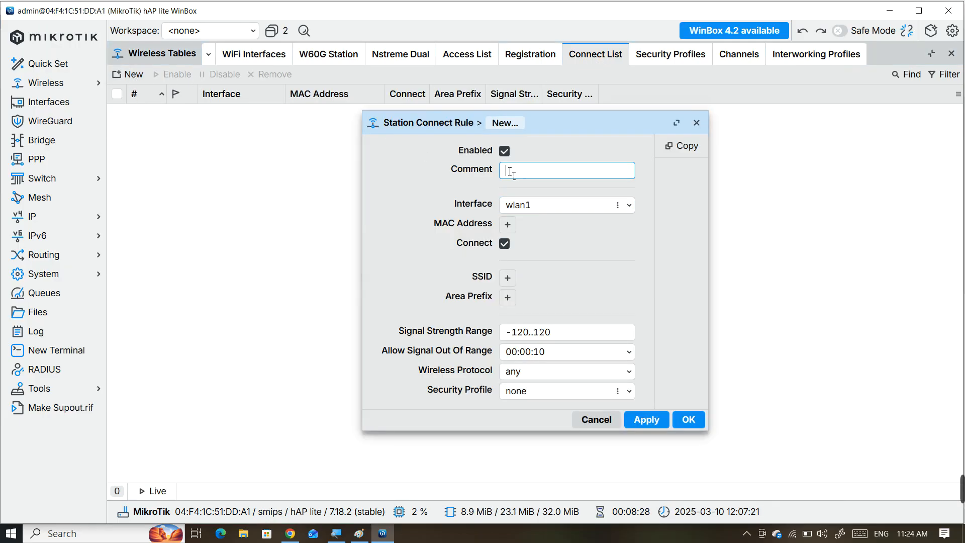
text(Block All)
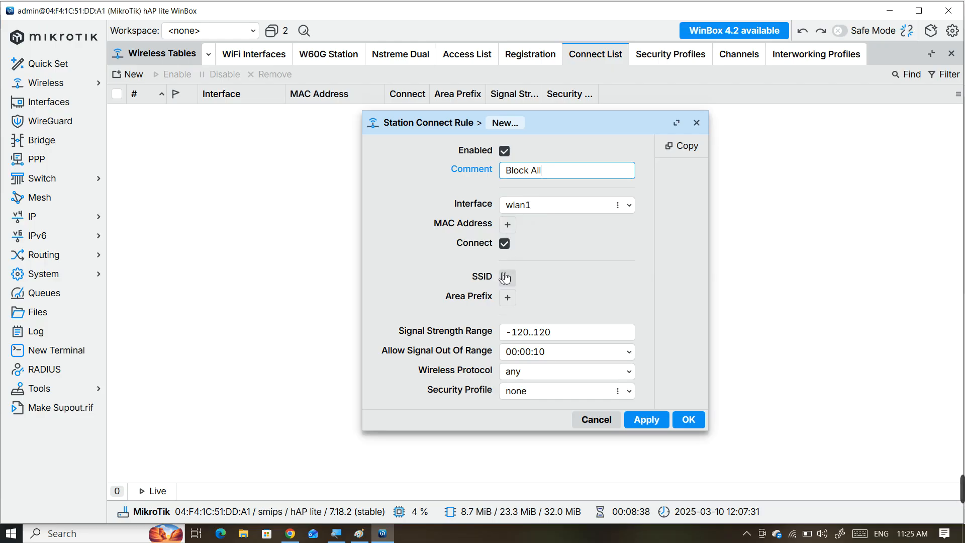
click(505, 245)
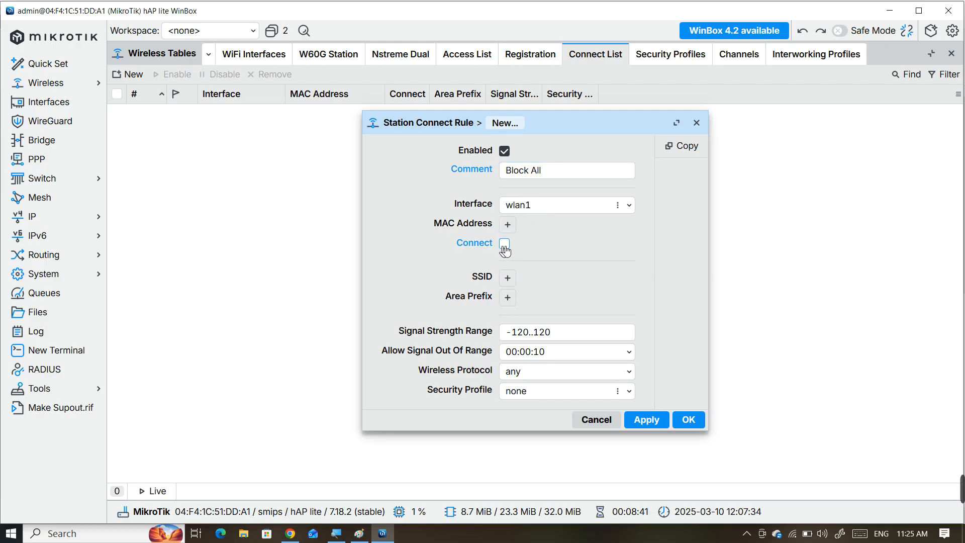
click(646, 420)
click(687, 421)
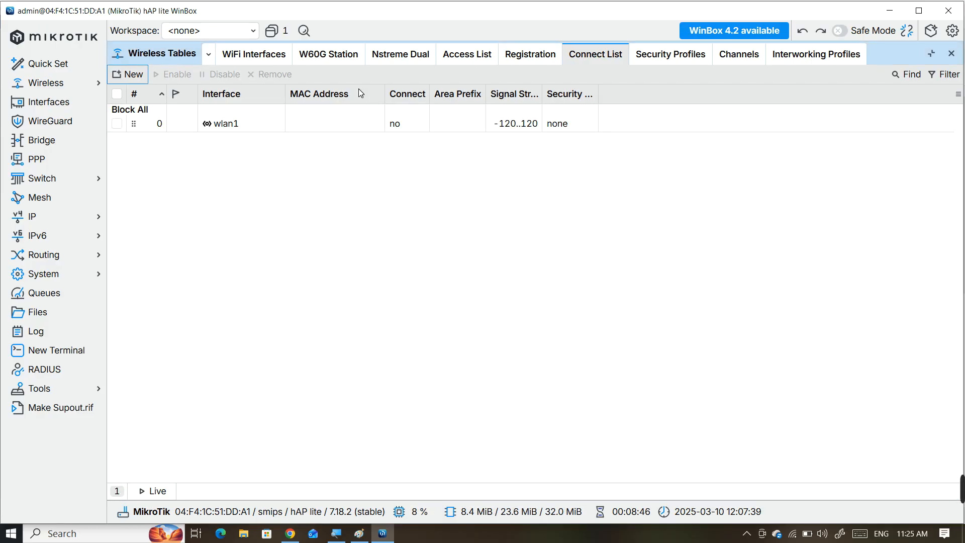
- Open the wlan1 interface and check its connection state with the Block All rule active
click(270, 58)
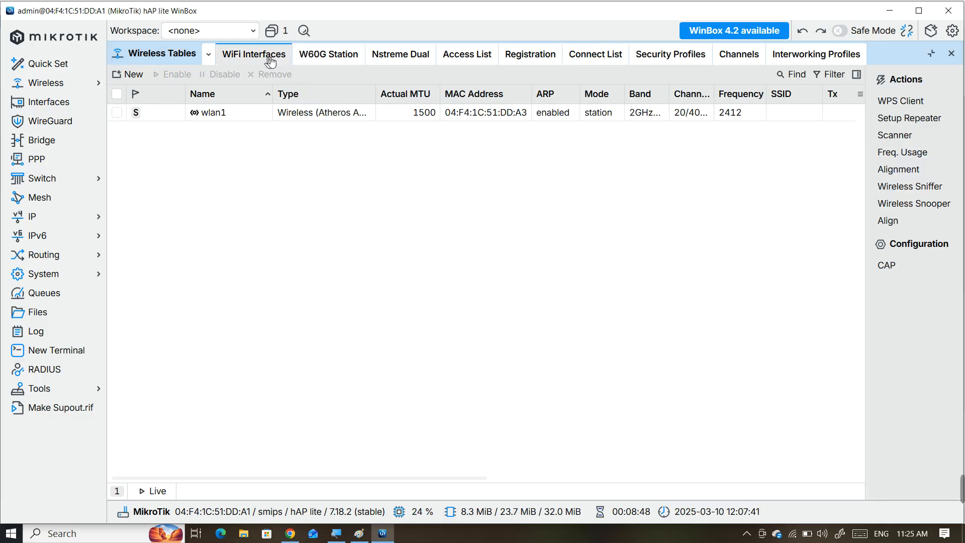
double_click(258, 118)
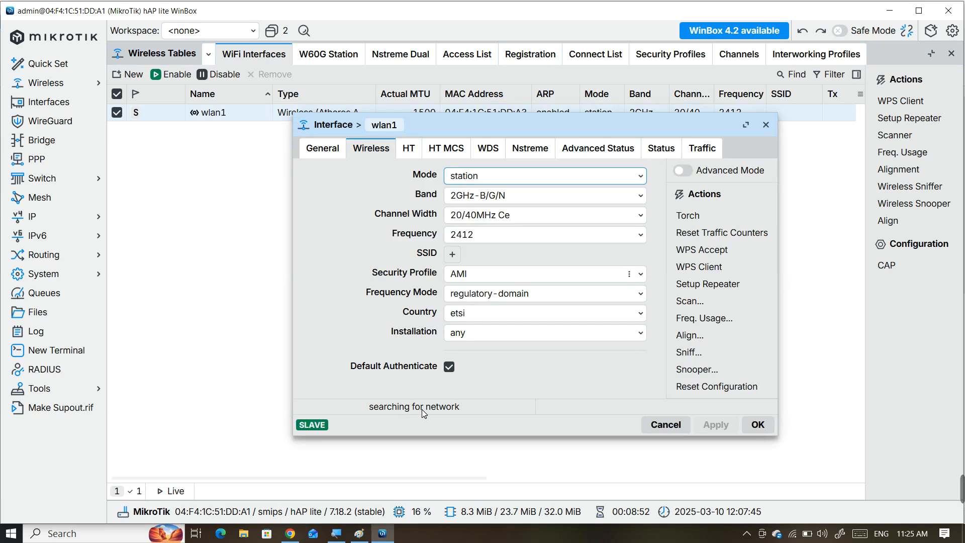
click(620, 148)
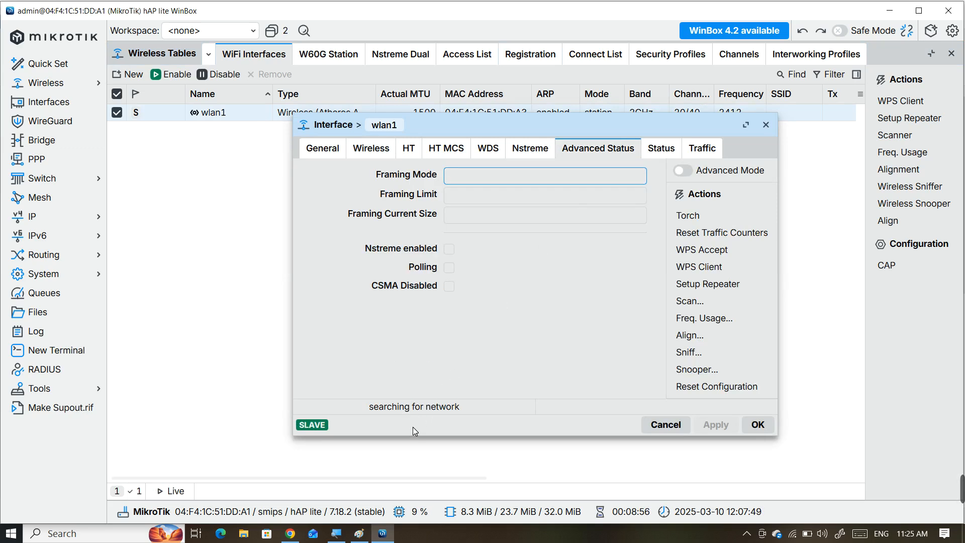
click(766, 125)
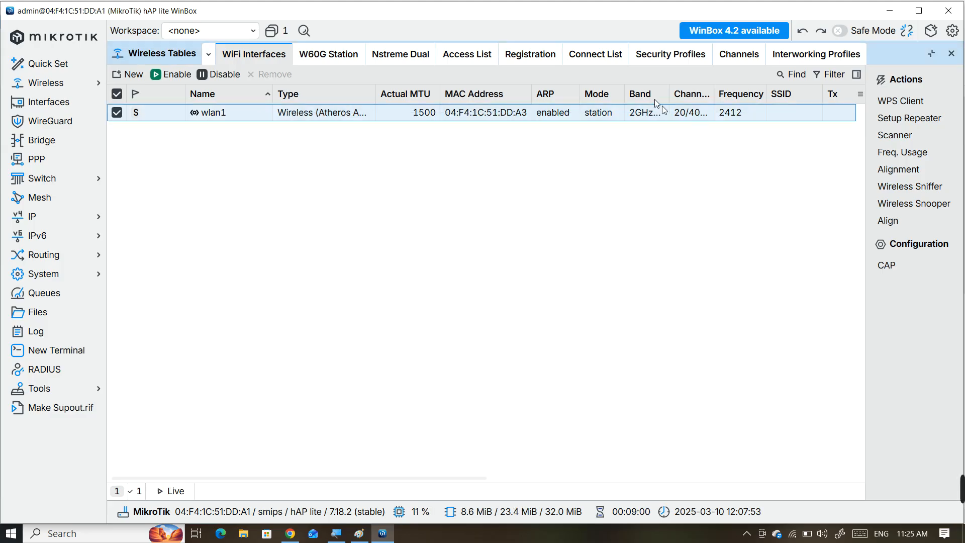
click(616, 61)
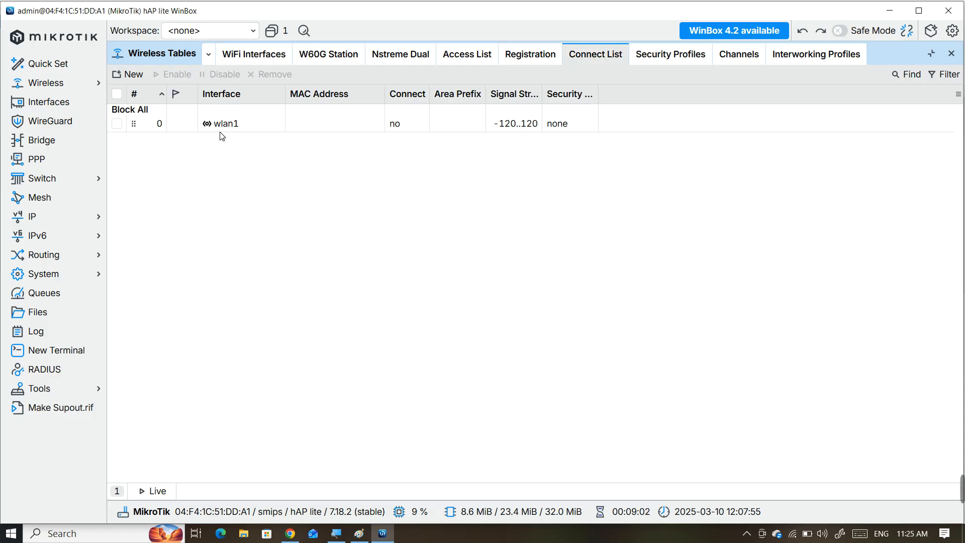
click(133, 74)
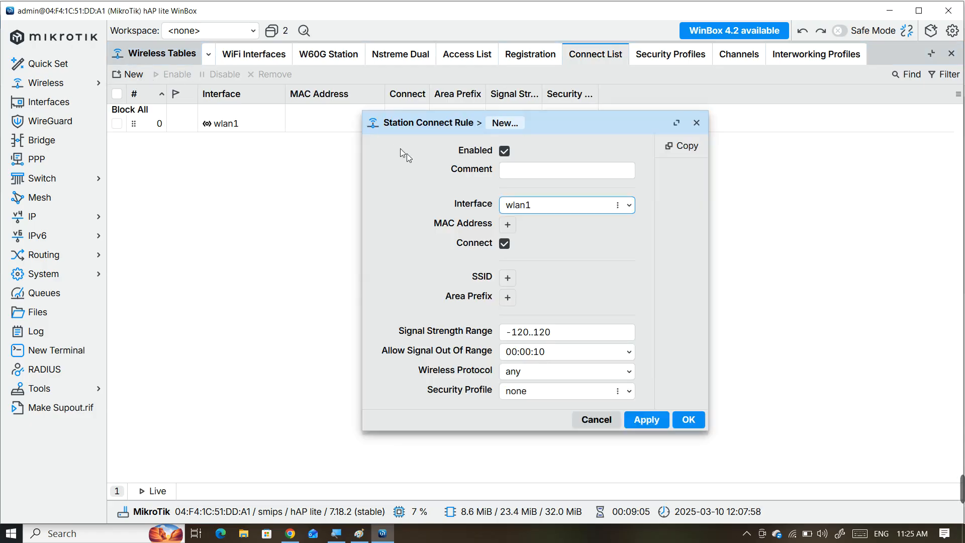
click(551, 169)
text(AMI)
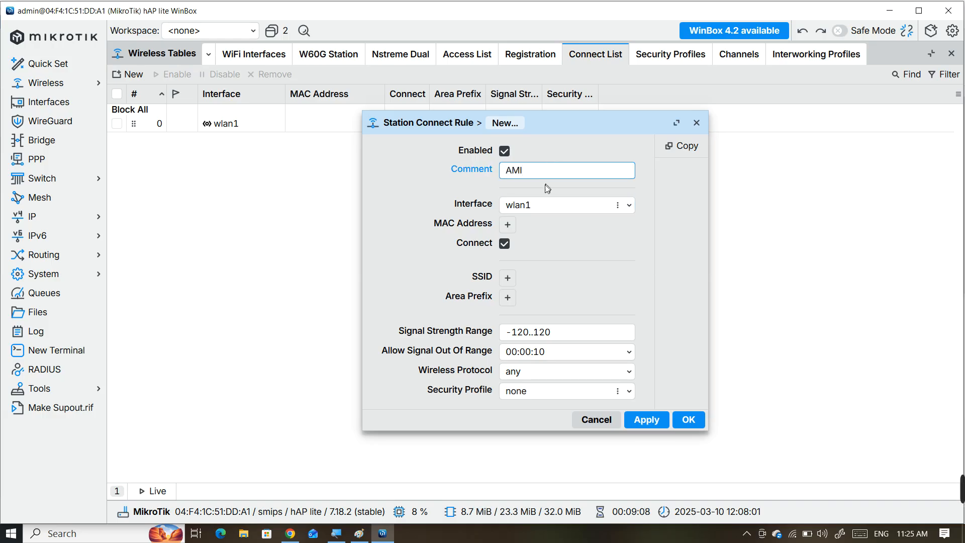
click(509, 225)
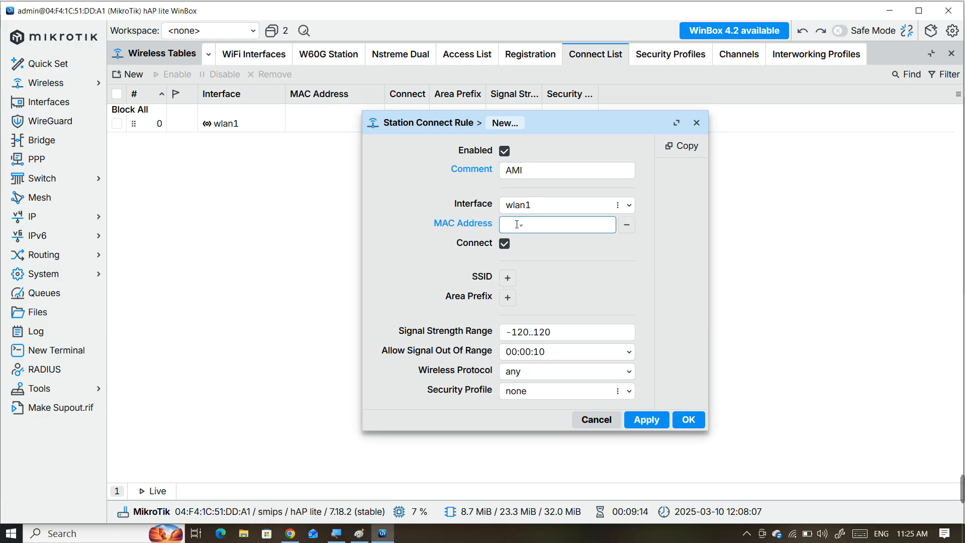
text(B8:3A:08:81:C6:68)
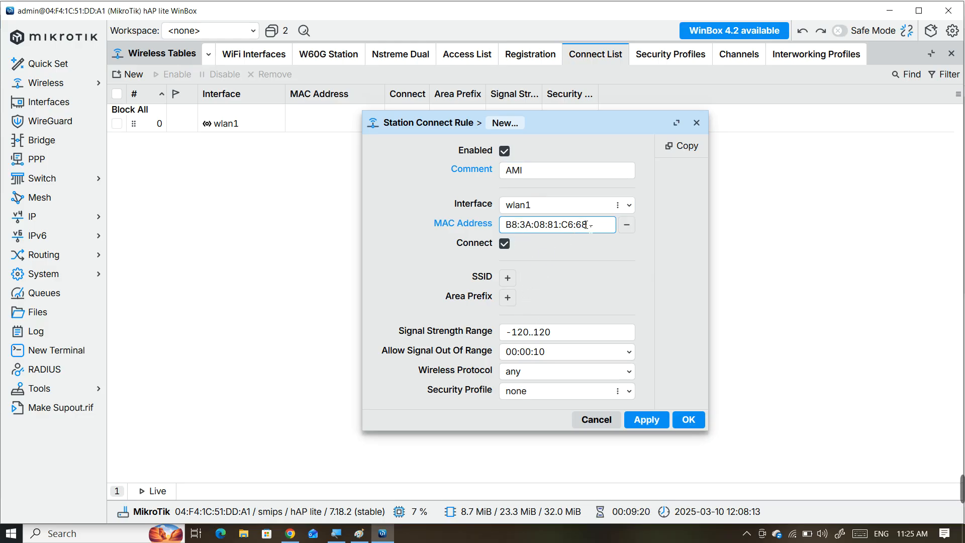
click(646, 419)
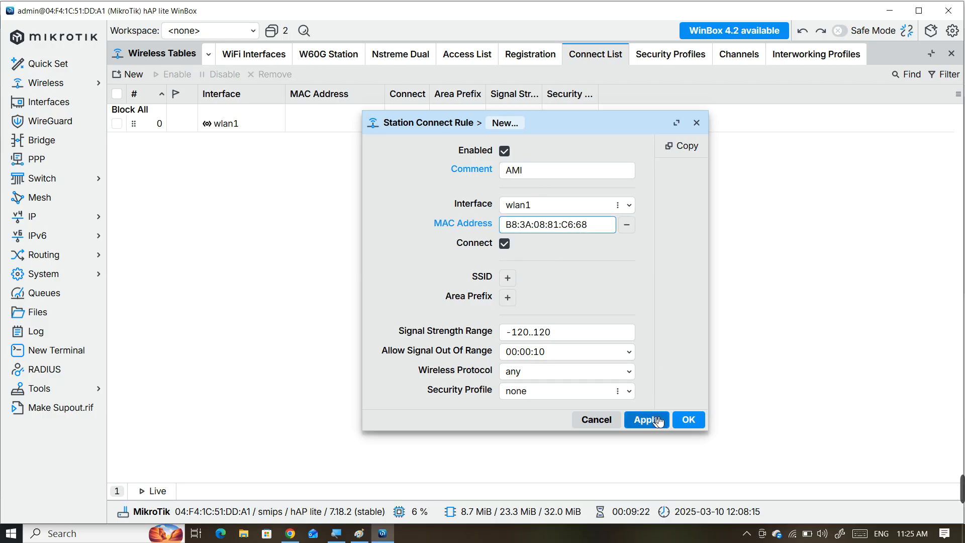
click(687, 421)
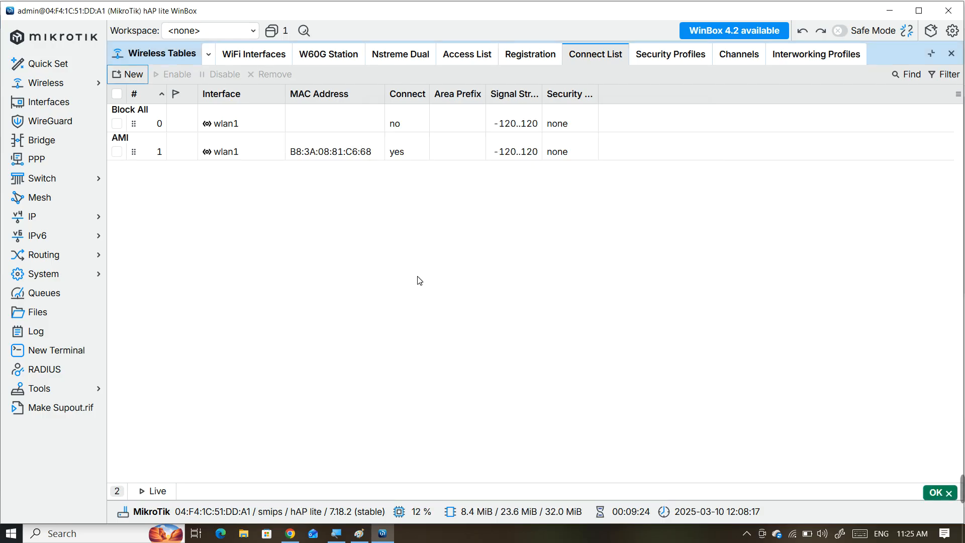
- Check the connection state of wlan1 with the AMI rule placed below Block All
click(258, 61)
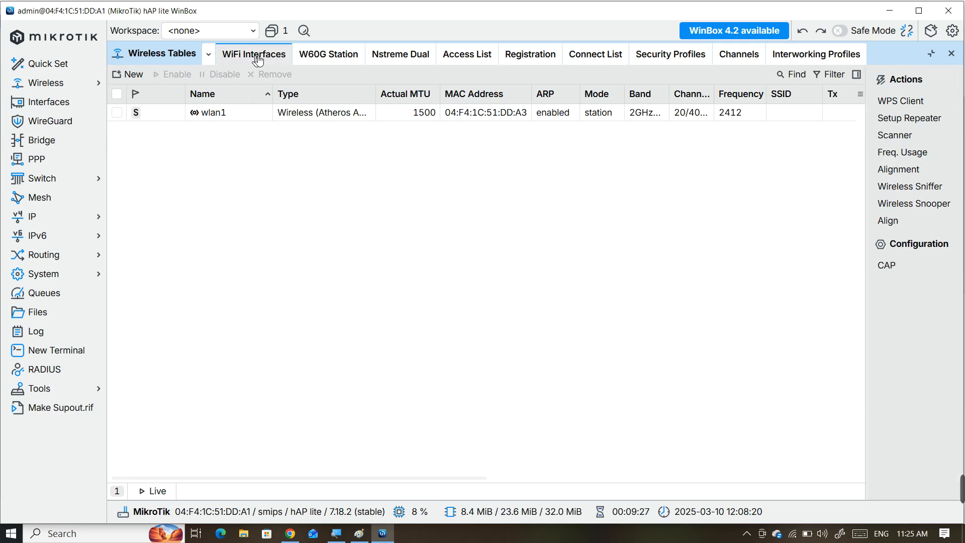
double_click(226, 115)
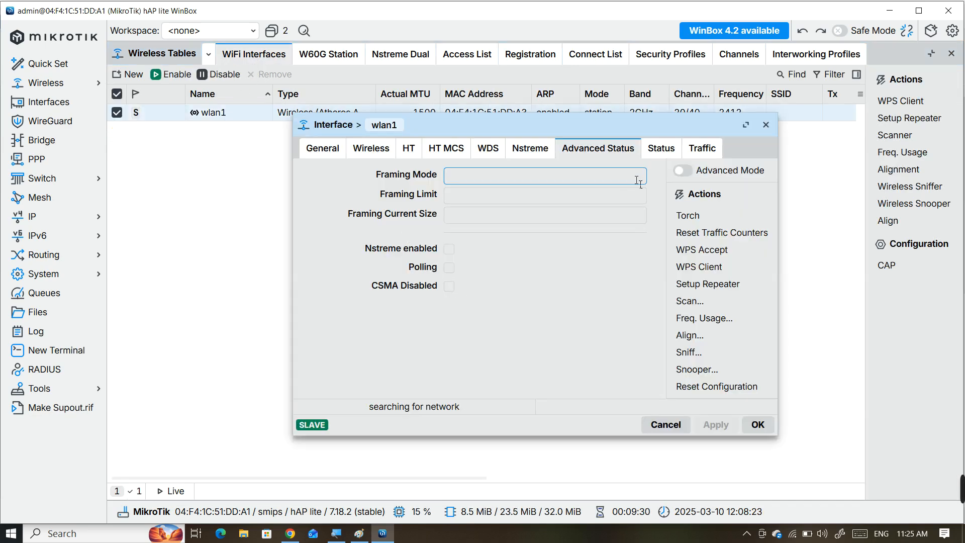
click(766, 125)
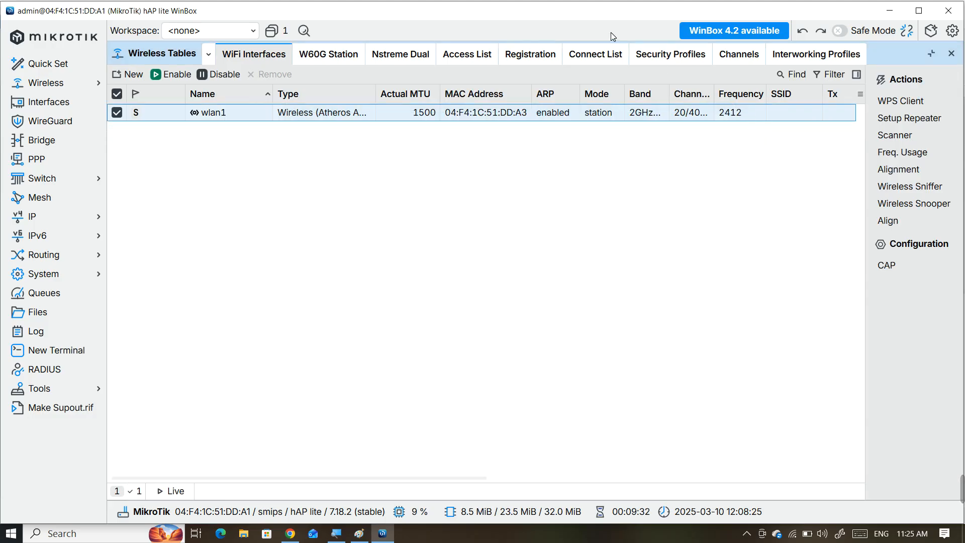
- Move the AMI rule above the Block All rule in the Connect List
click(597, 54)
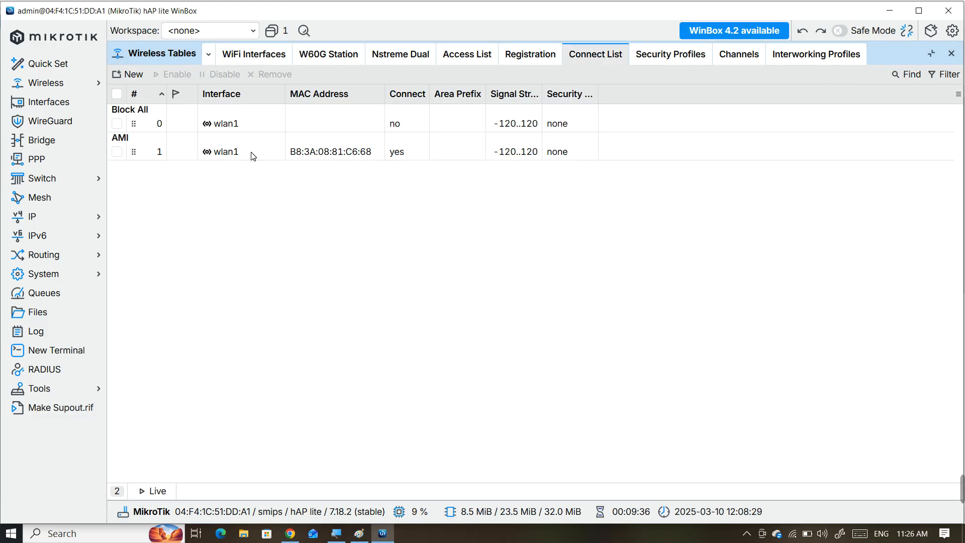
drag(253, 156, 251, 101)
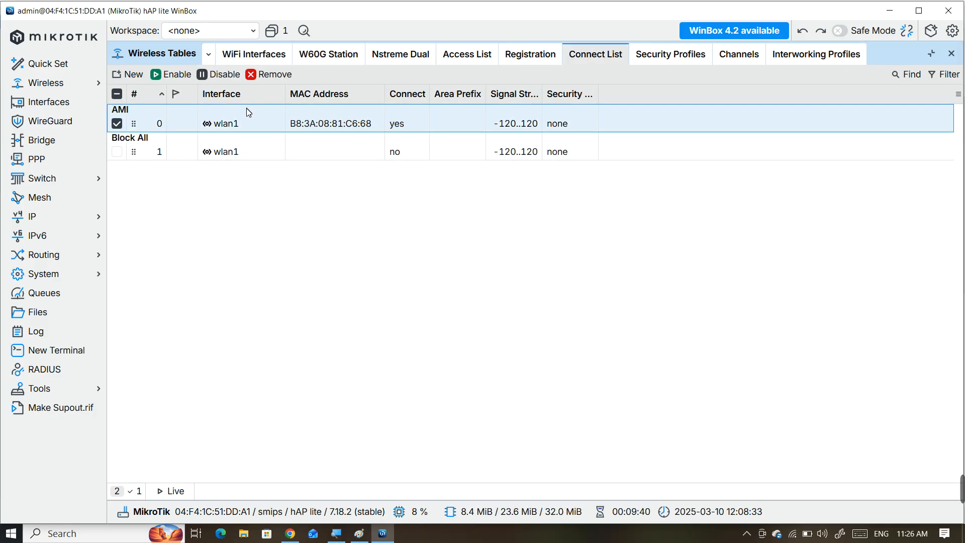
click(366, 210)
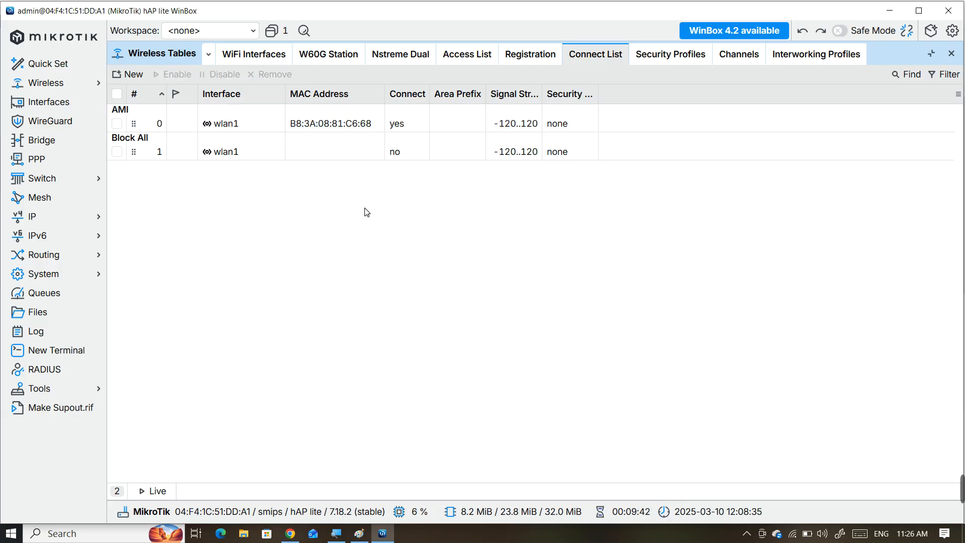
- Examine the connection state and link status of wlan1, including its SSID and BSSID, with the AMI rule first
click(260, 55)
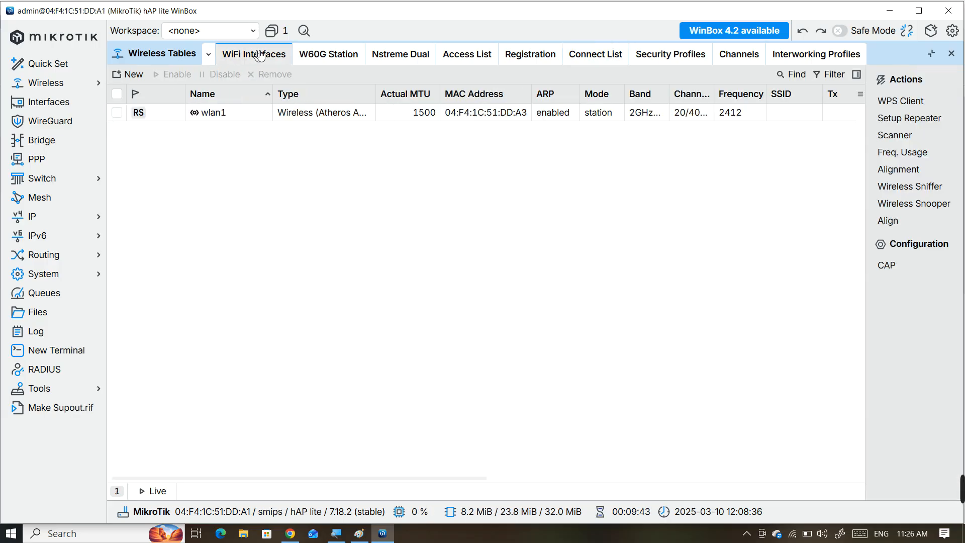
double_click(278, 114)
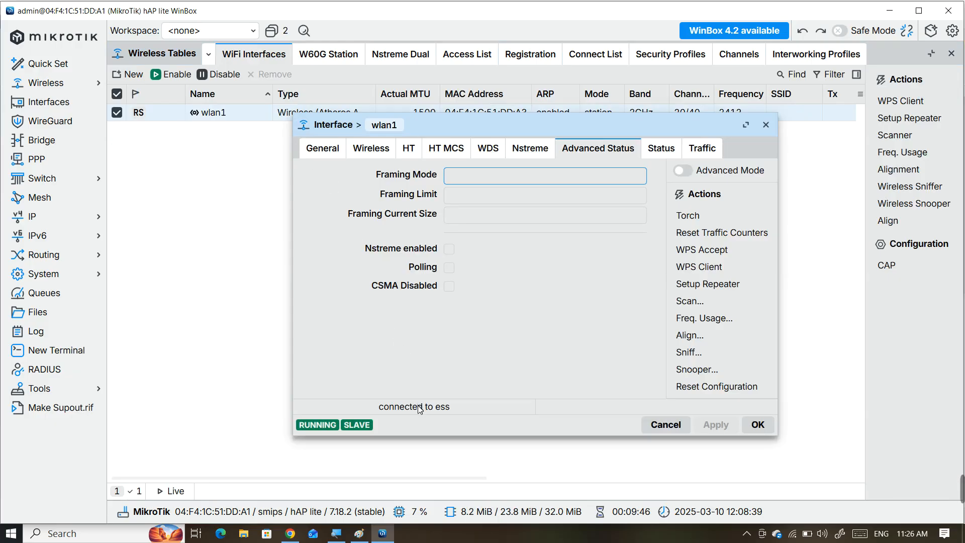
click(661, 149)
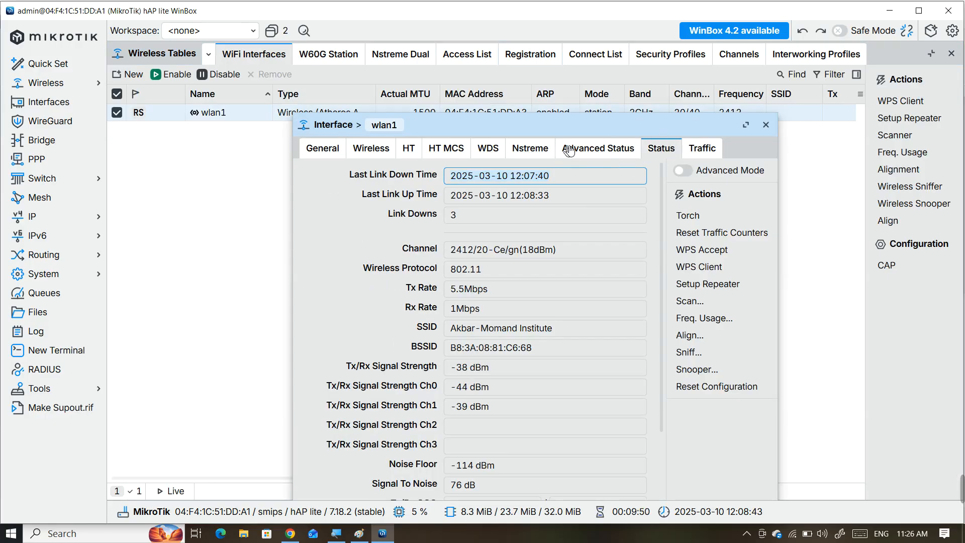
click(589, 149)
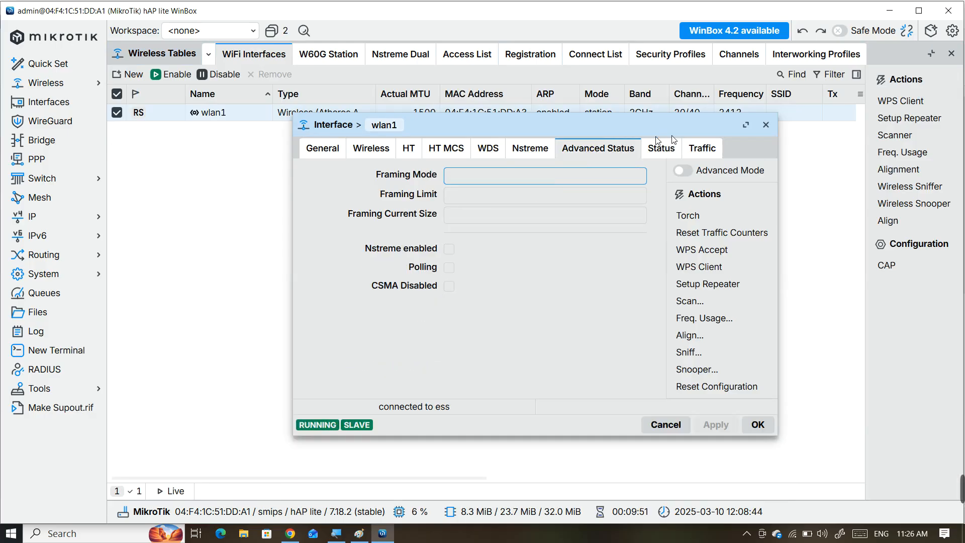
click(766, 125)
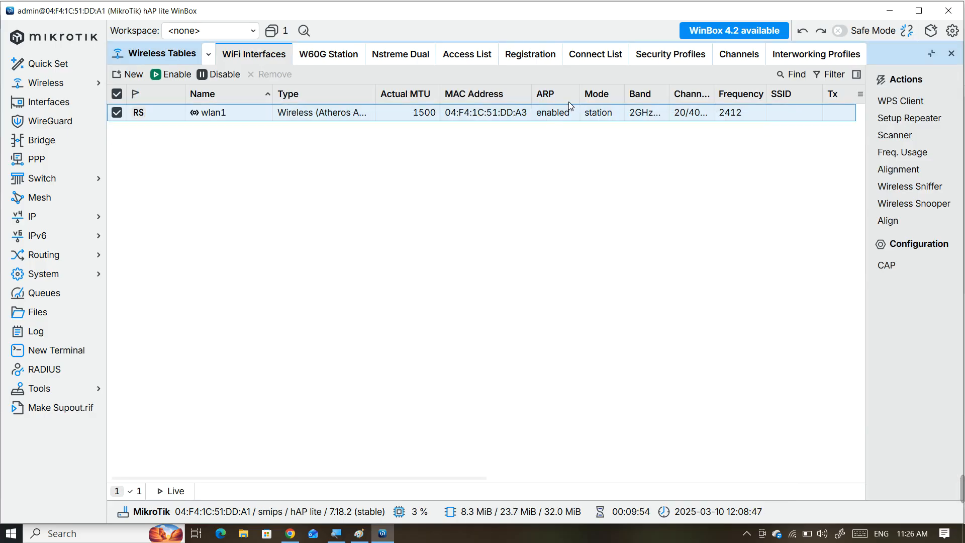
- Remove the Block All and AMI rules from the Connect List
click(599, 61)
click(307, 148)
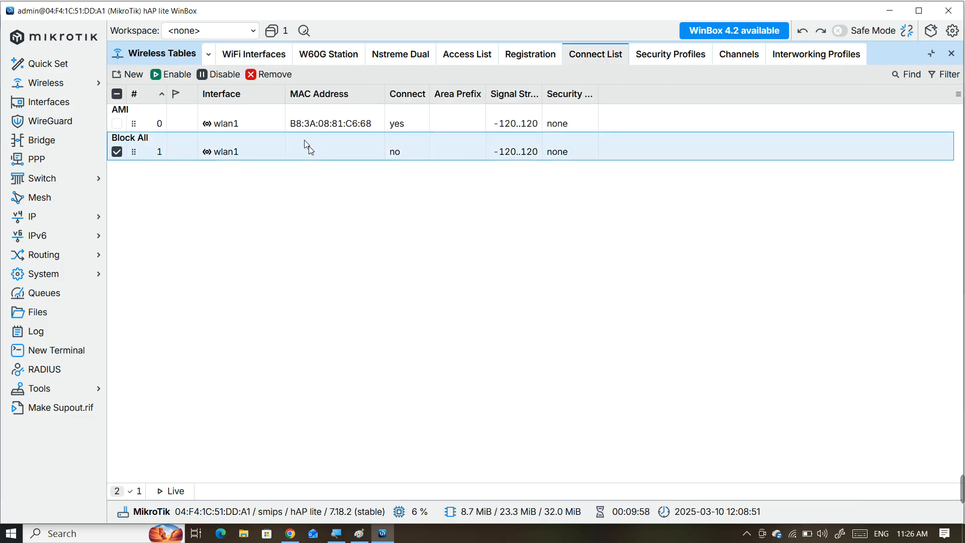
click(275, 80)
click(265, 120)
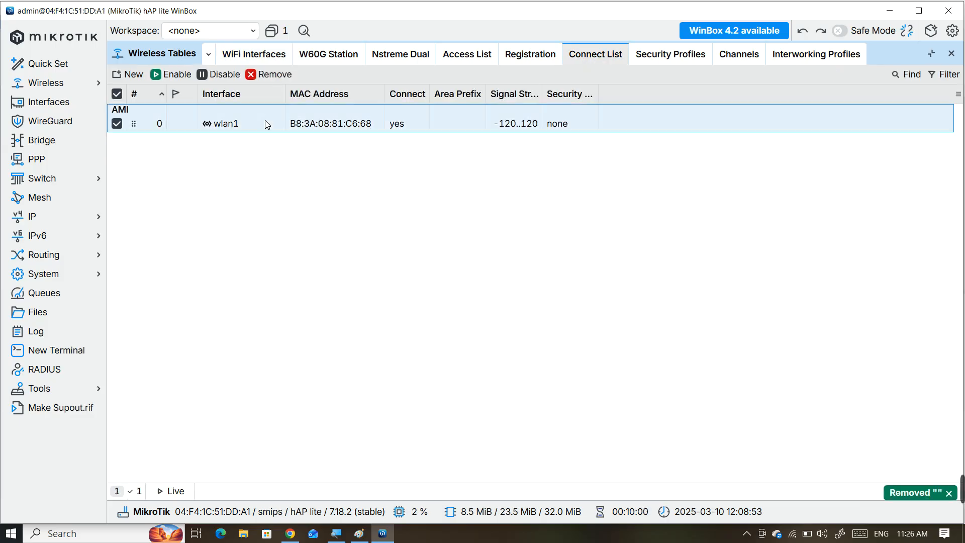
click(274, 76)
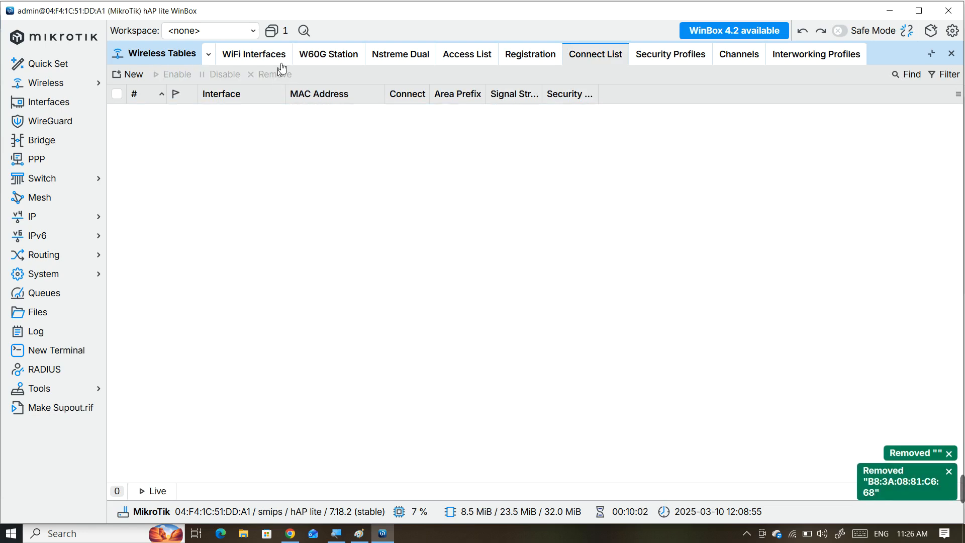
- Disable Default Authenticate in the wireless settings of wlan1 and recheck the interface's connection state
click(280, 61)
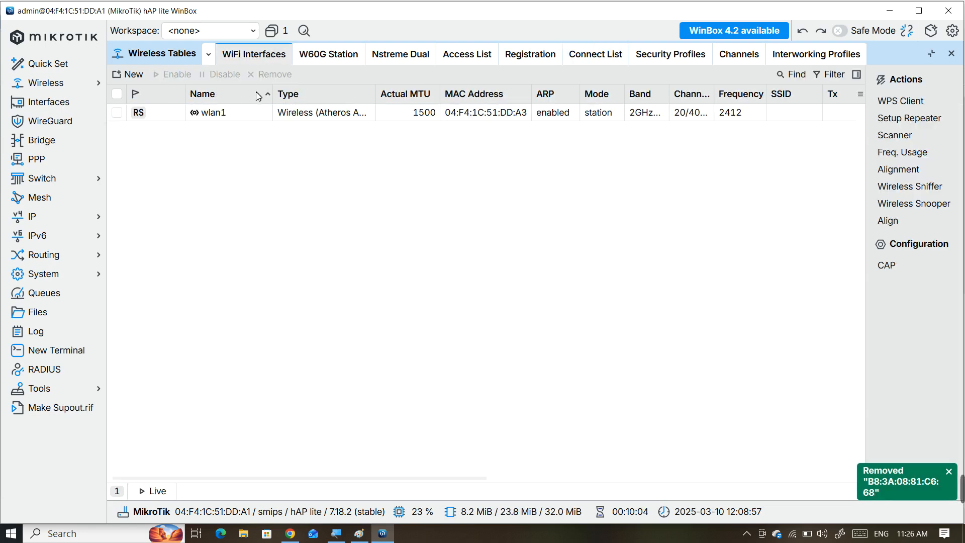
double_click(252, 117)
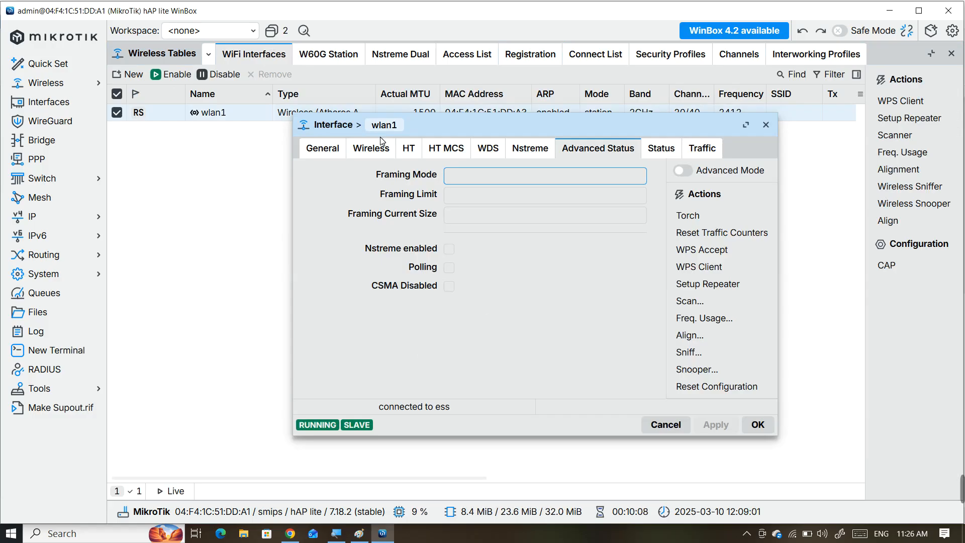
click(385, 150)
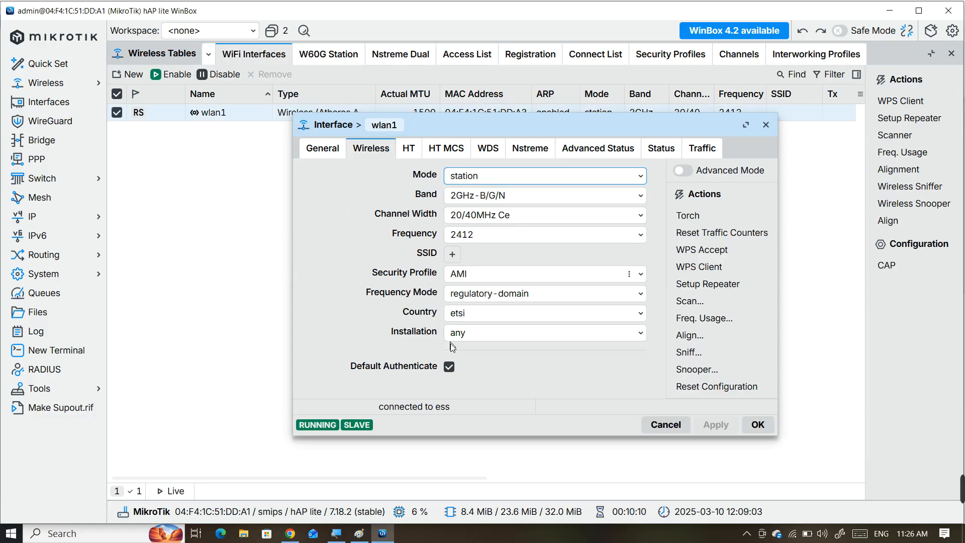
click(449, 367)
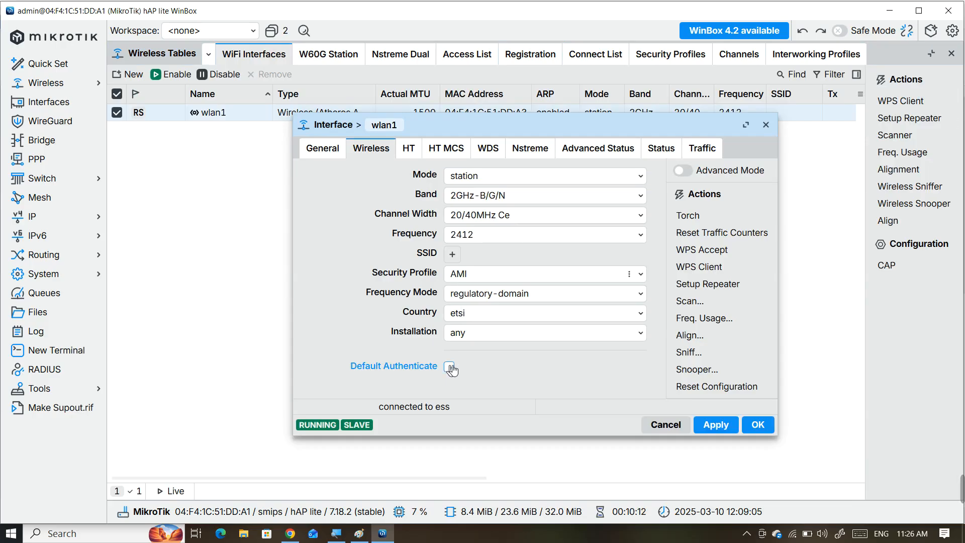
click(707, 427)
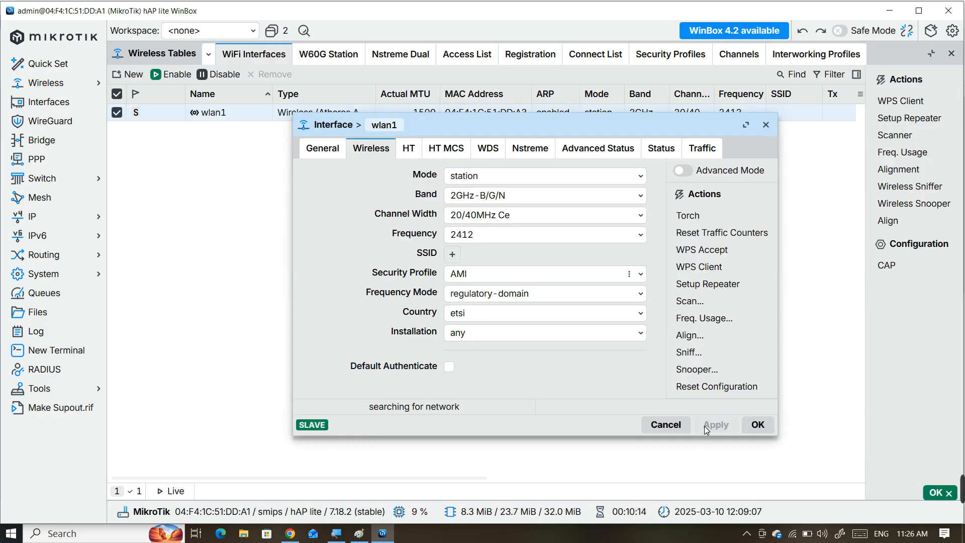
click(758, 424)
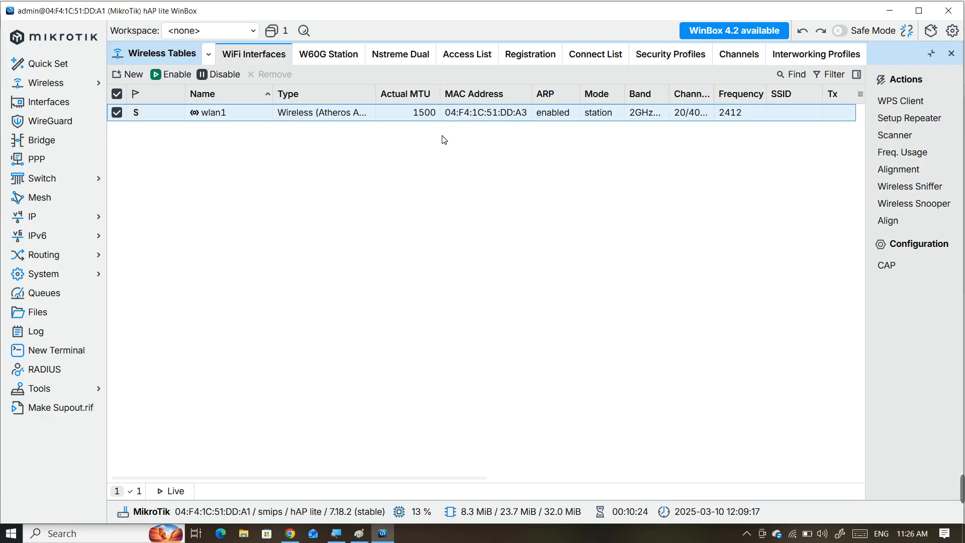
double_click(255, 109)
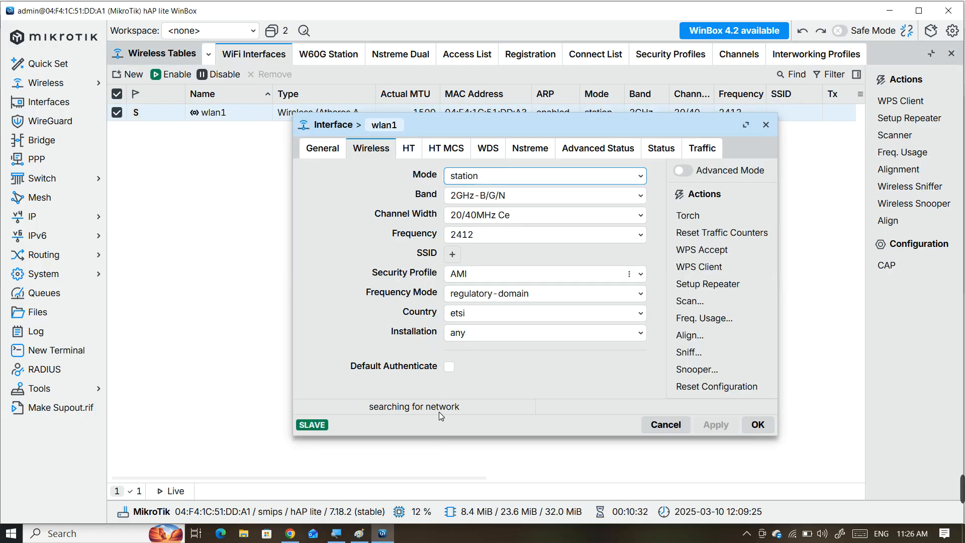
click(770, 130)
- Add a Connect List rule for wlan1 commented AMI, allowing connection to SSID Akbar-Momand Institute with security profile AMI
click(615, 55)
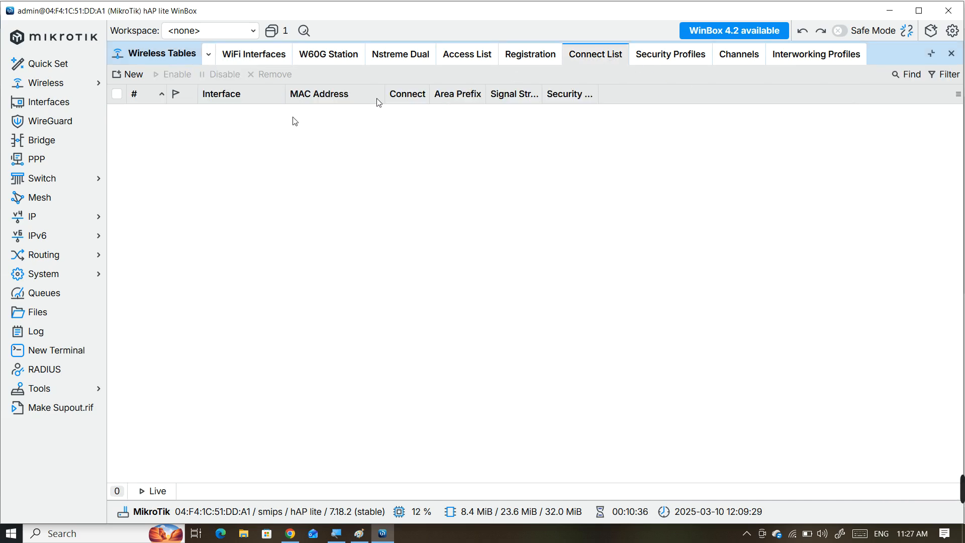
click(131, 75)
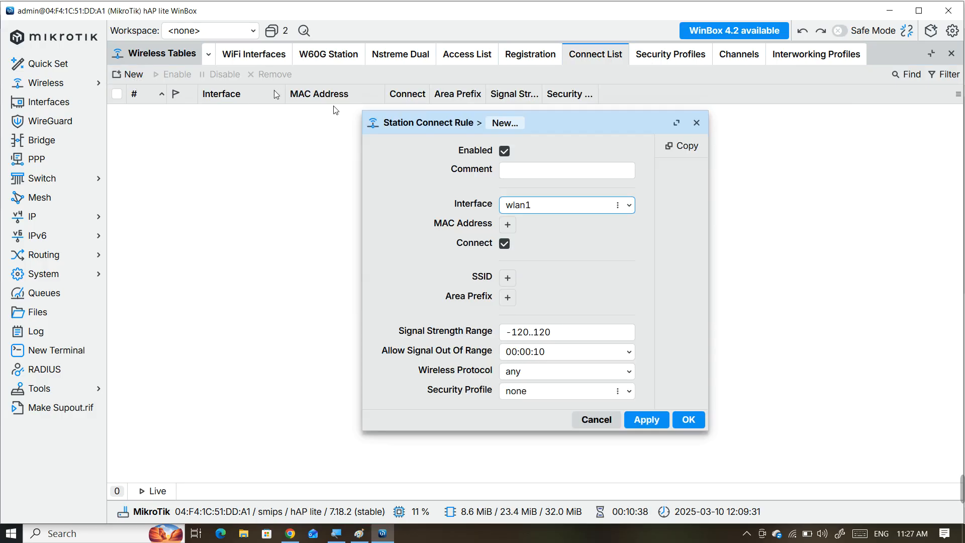
click(509, 170)
text(A)
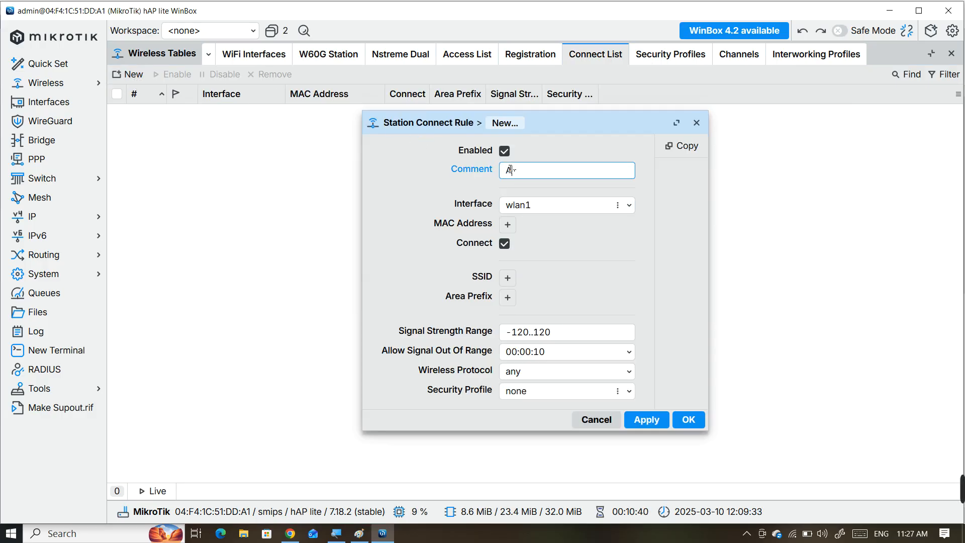
text(MI)
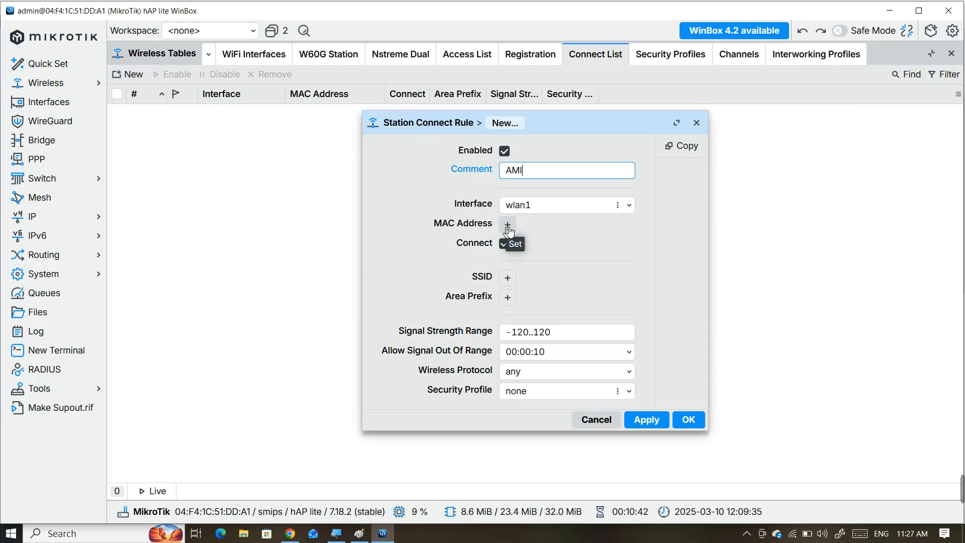
click(507, 277)
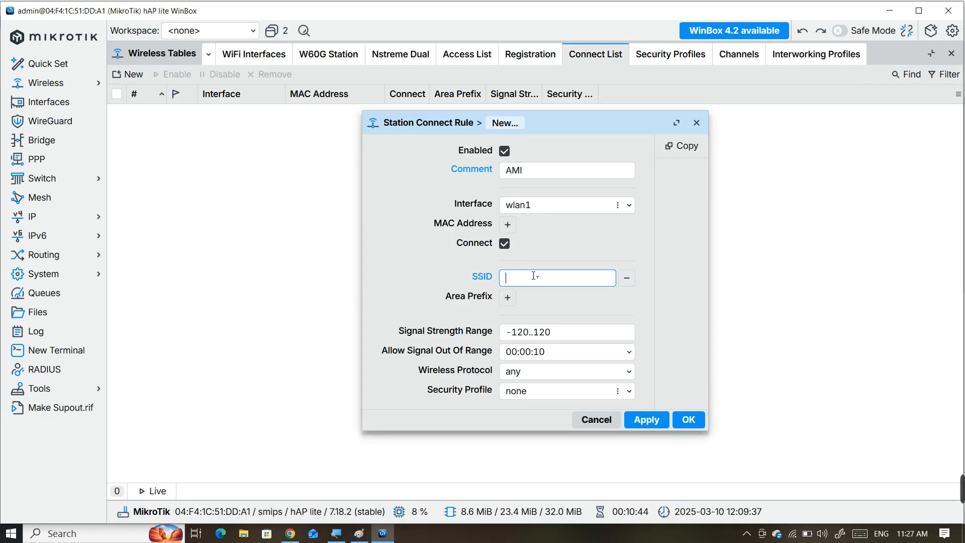
text(Akbar- Momand In)
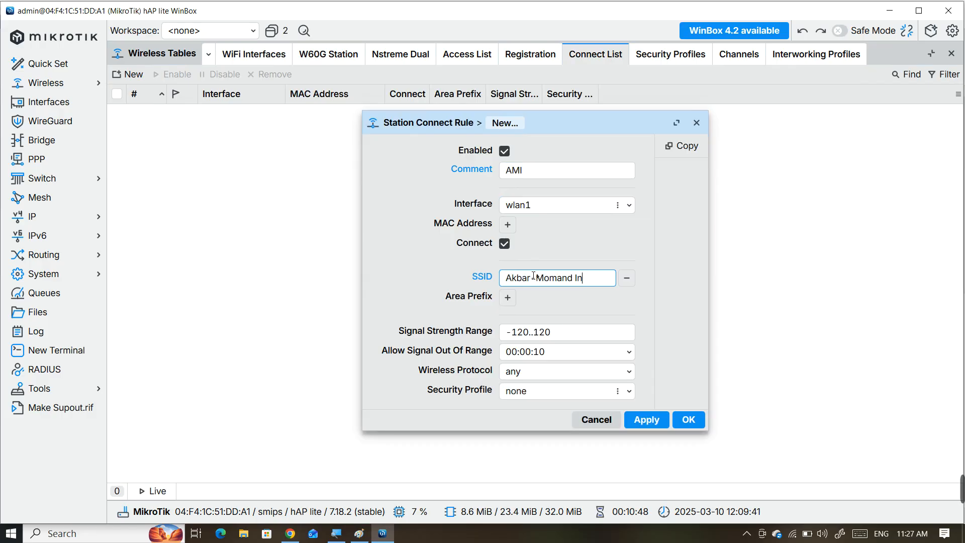
text(stitute)
click(624, 395)
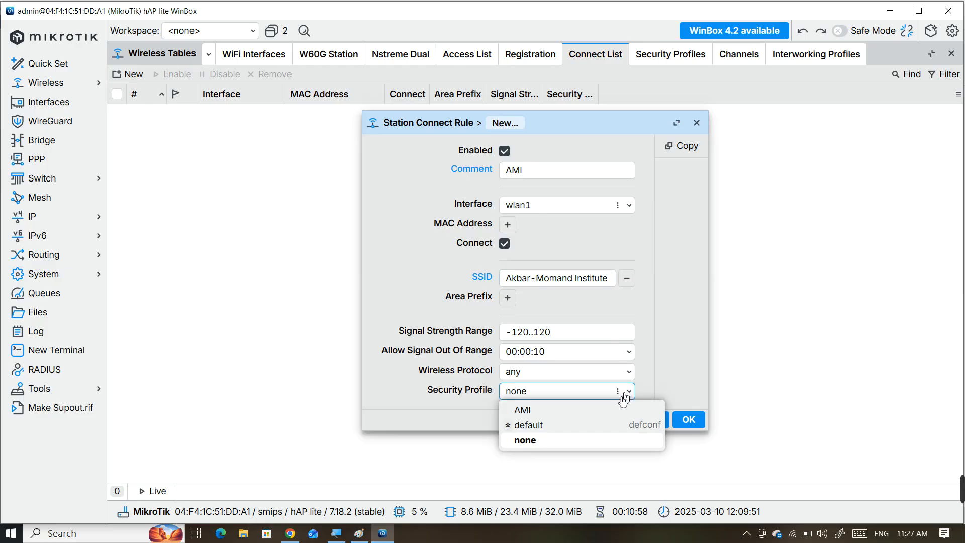
click(581, 408)
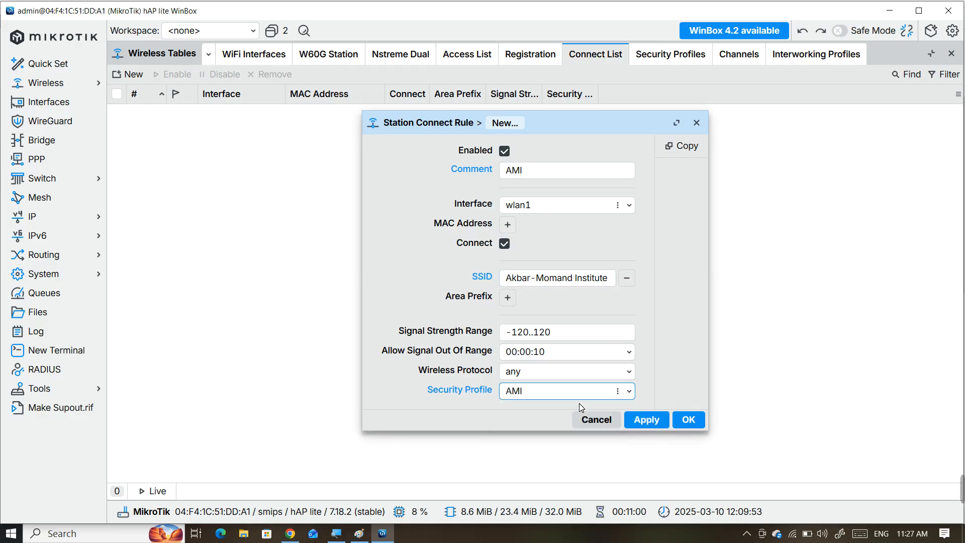
click(655, 426)
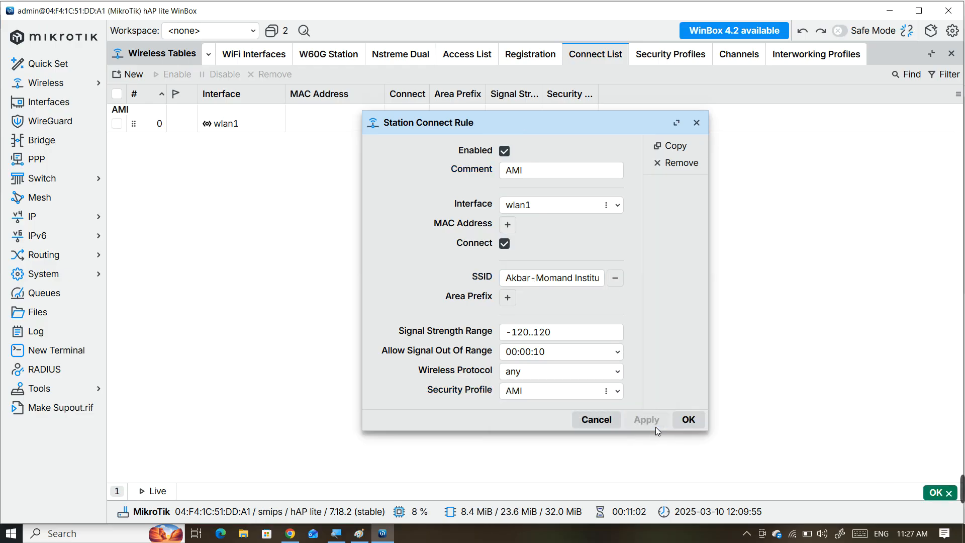
click(686, 420)
- Check the connection state of wlan1 with the SSID-based AMI rule active and Default Authenticate disabled
click(260, 56)
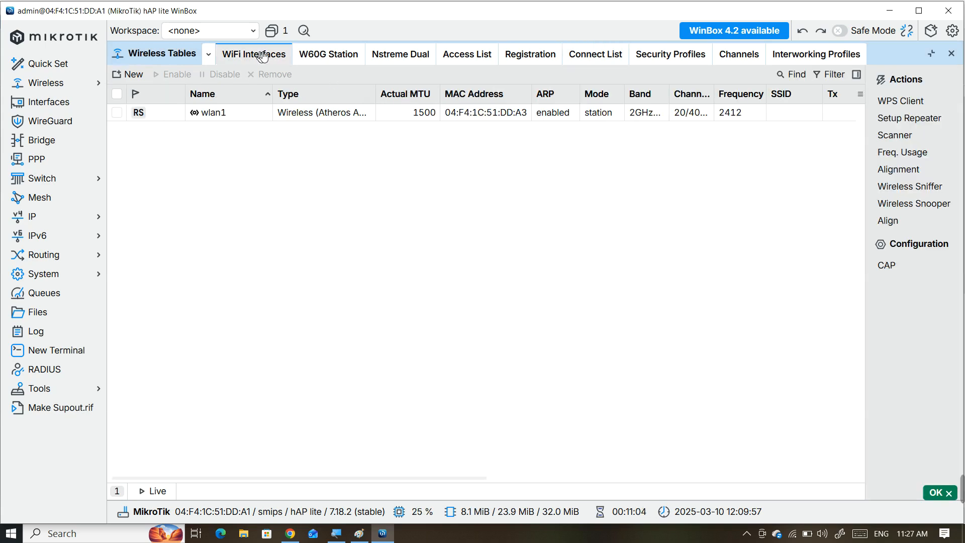
double_click(225, 113)
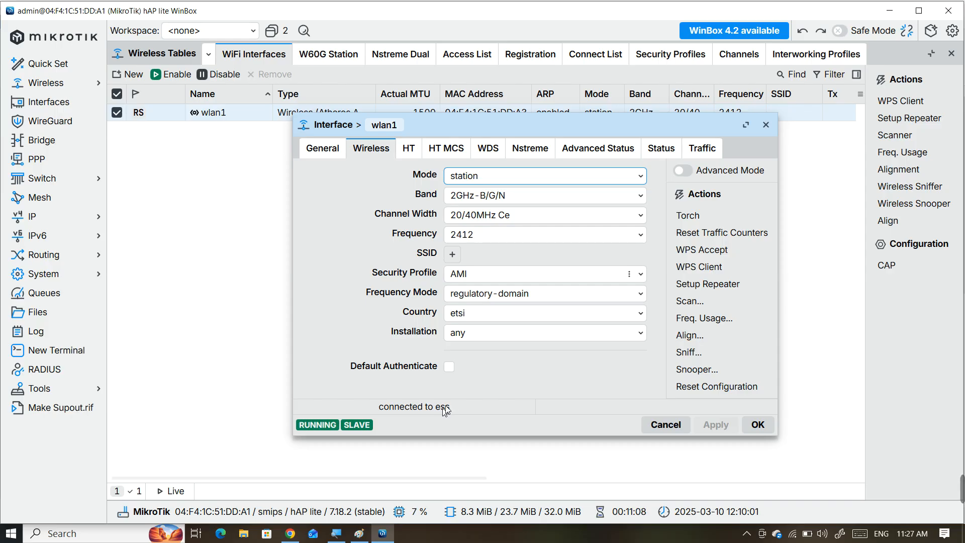
click(766, 125)
- Edit the AMI Connect List rule to match MAC address B8:3A:08:81:C6:68 and remove its SSID condition
click(617, 61)
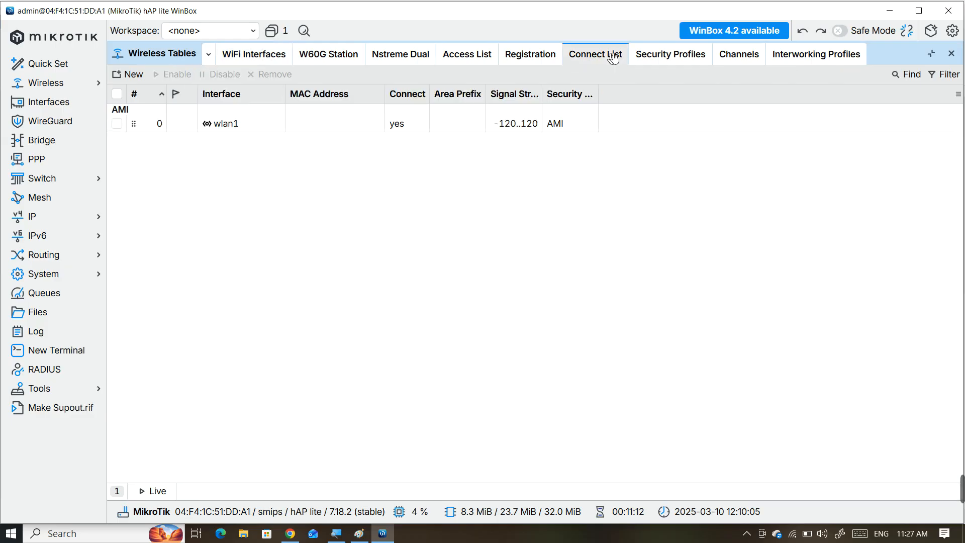
double_click(249, 125)
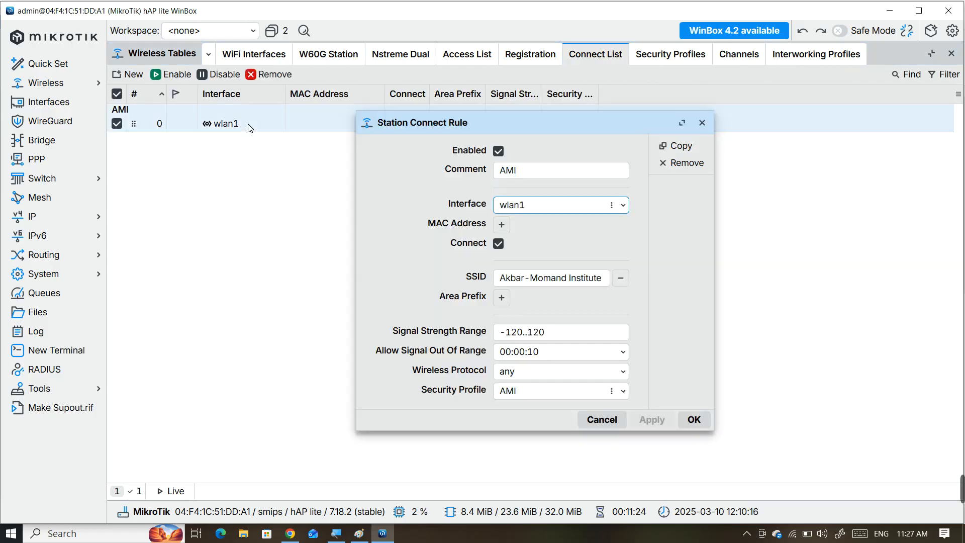
click(508, 229)
text(B8:3A:08:81:C6:68)
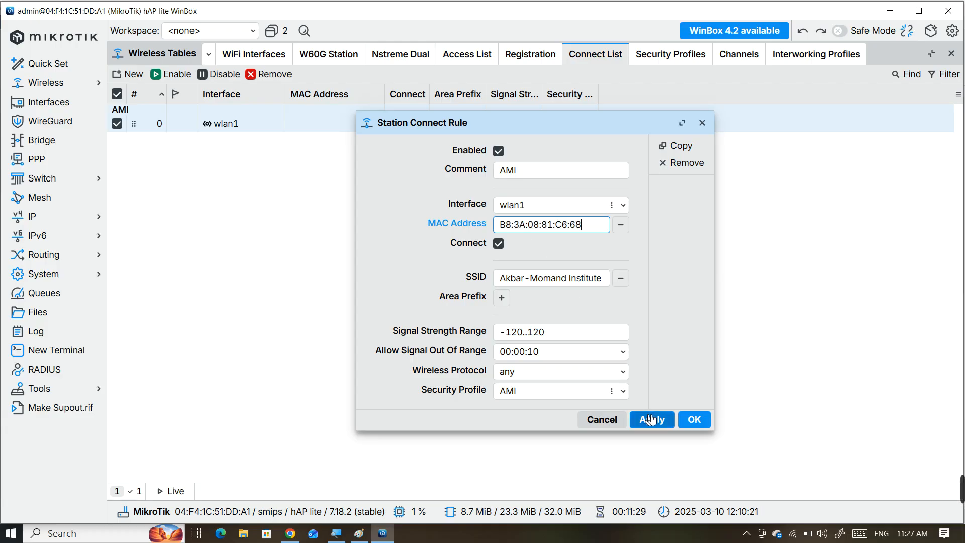
click(622, 282)
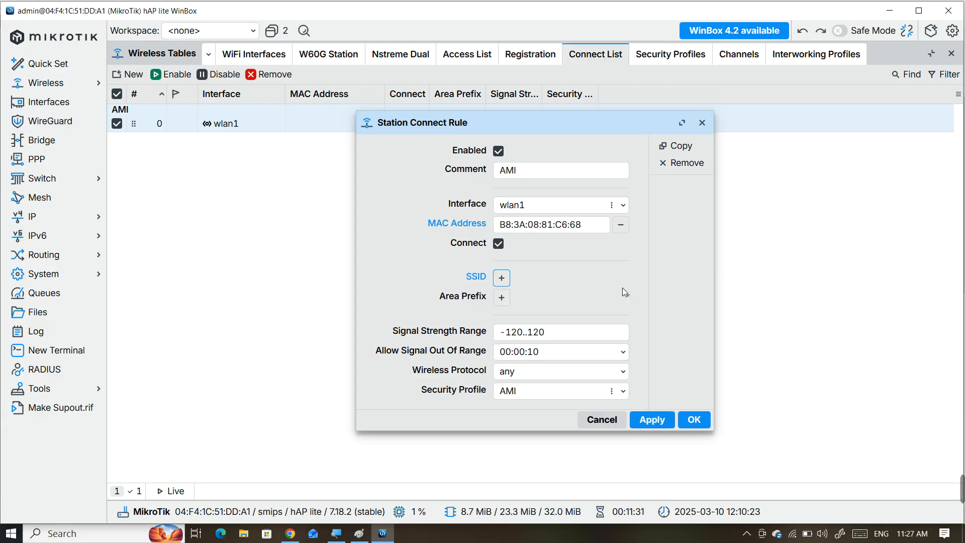
click(657, 419)
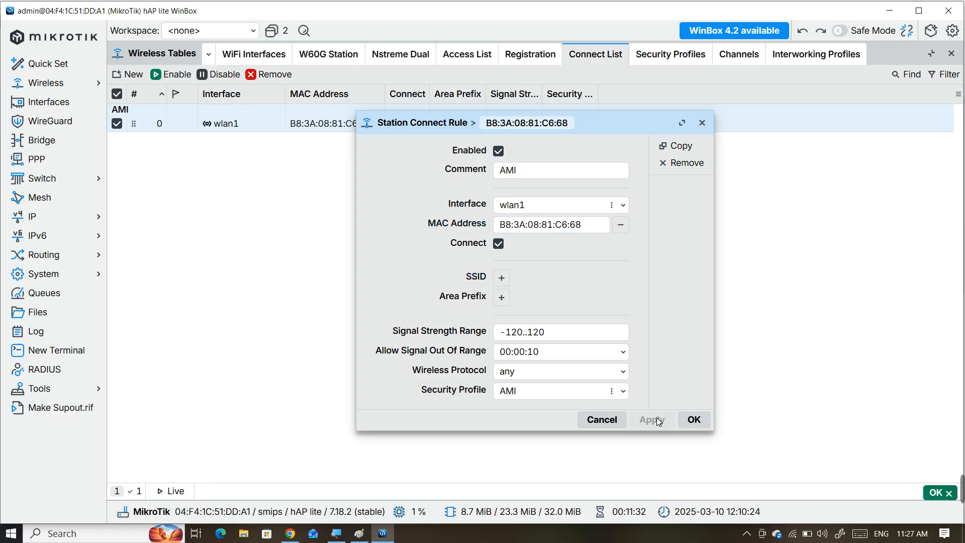
click(693, 420)
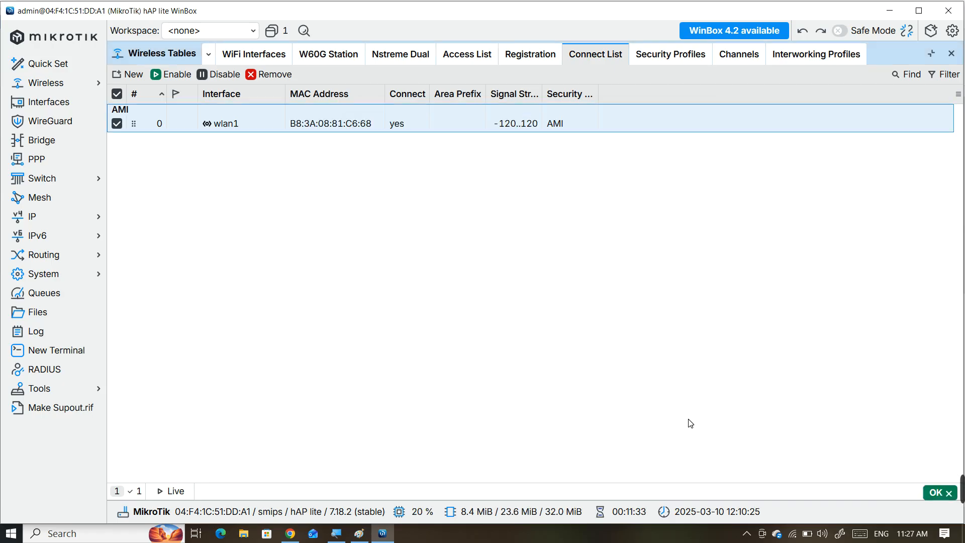
click(253, 146)
- Check the connection state, SSID and BSSID of wlan1 with the MAC-based AMI rule active
click(260, 59)
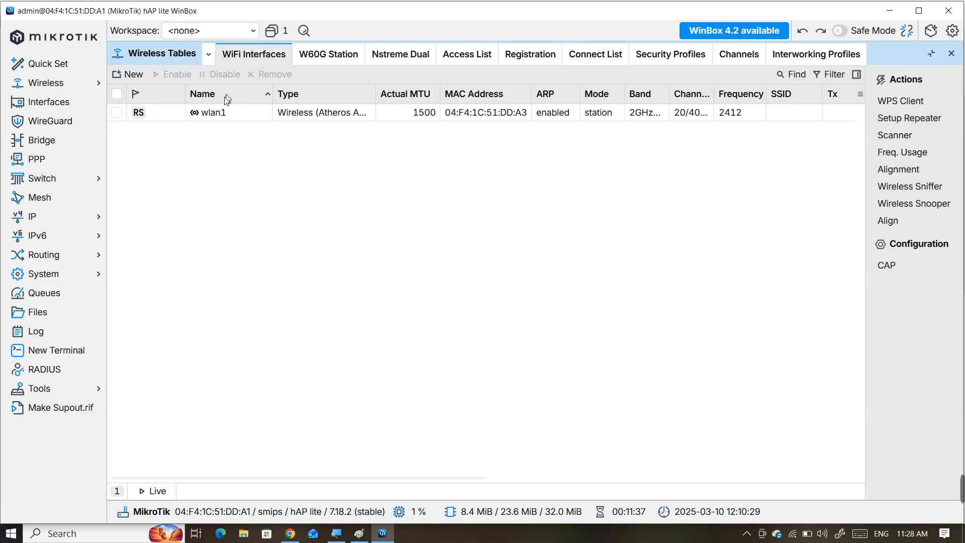
double_click(220, 113)
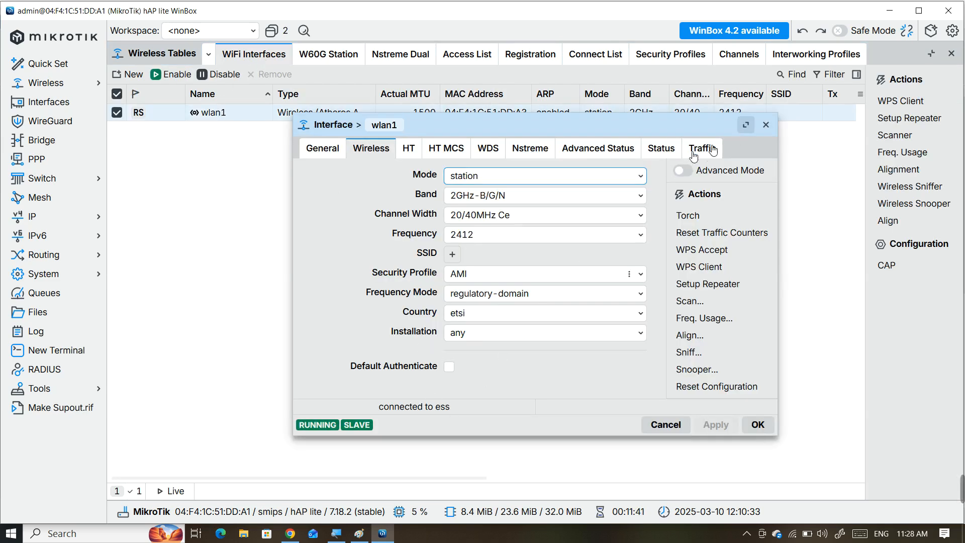
click(617, 149)
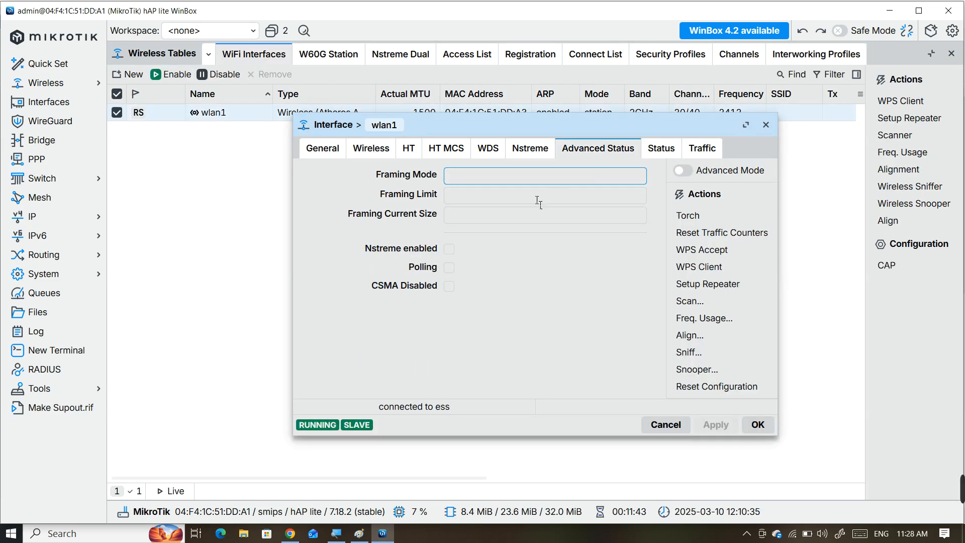
click(660, 151)
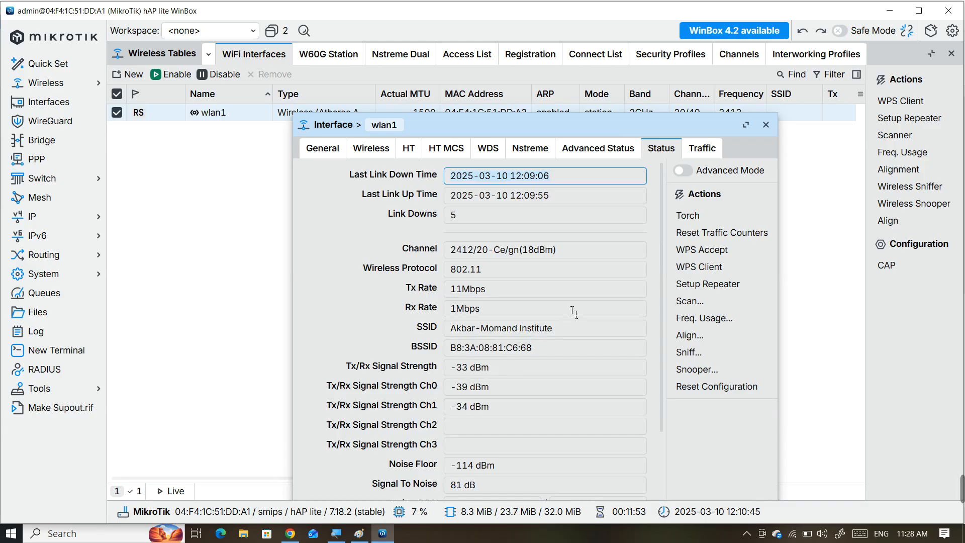
click(769, 125)
click(666, 207)
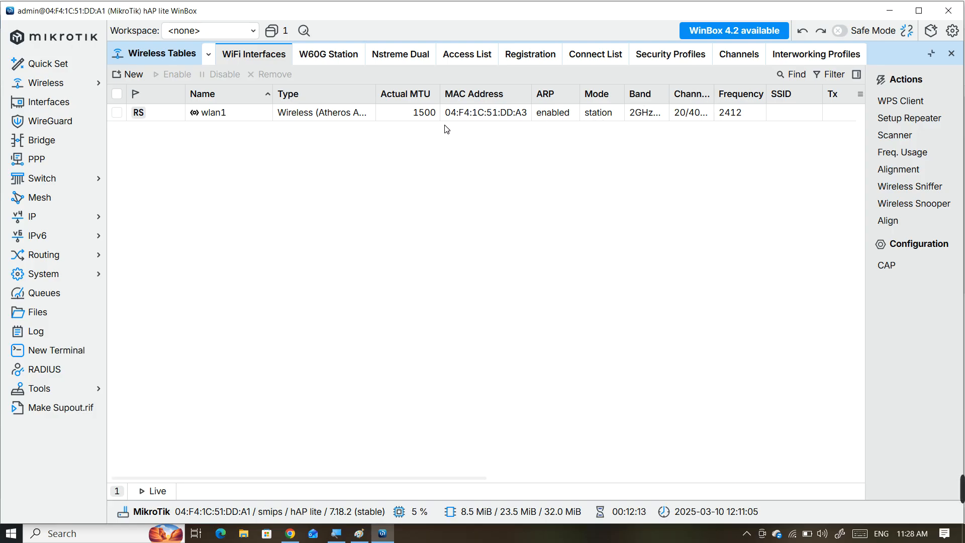
double_click(340, 111)
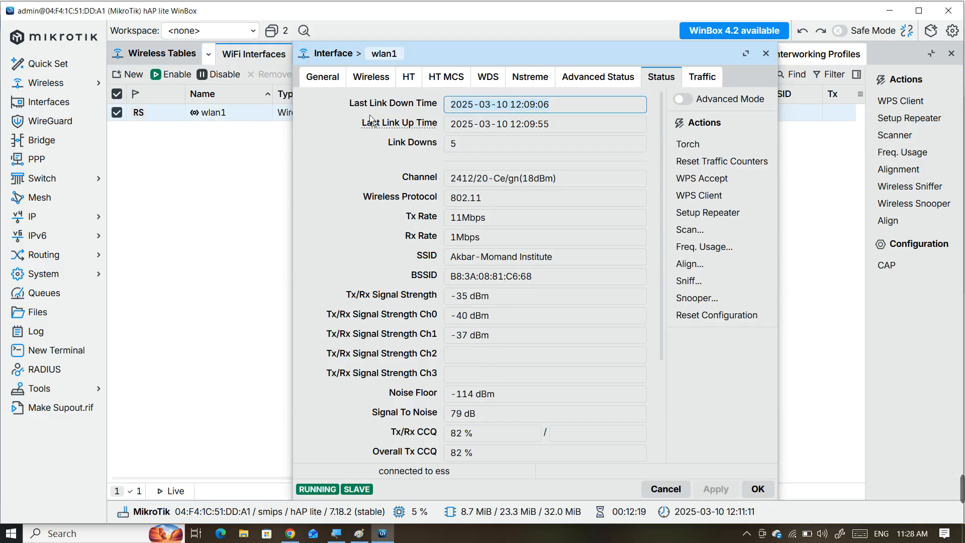
click(372, 74)
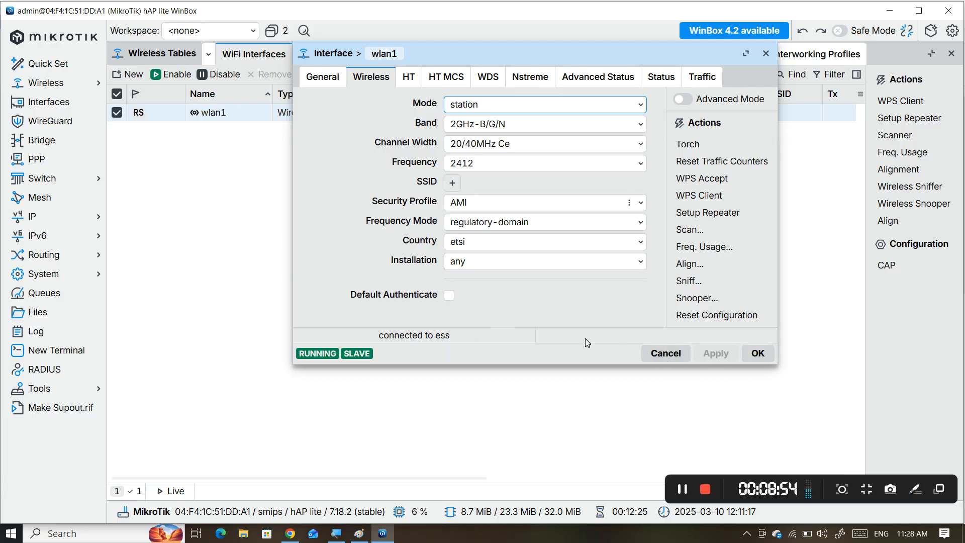
click(766, 53)
- Set the signal strength range of the AMI Connect List rule to -20..120
click(598, 55)
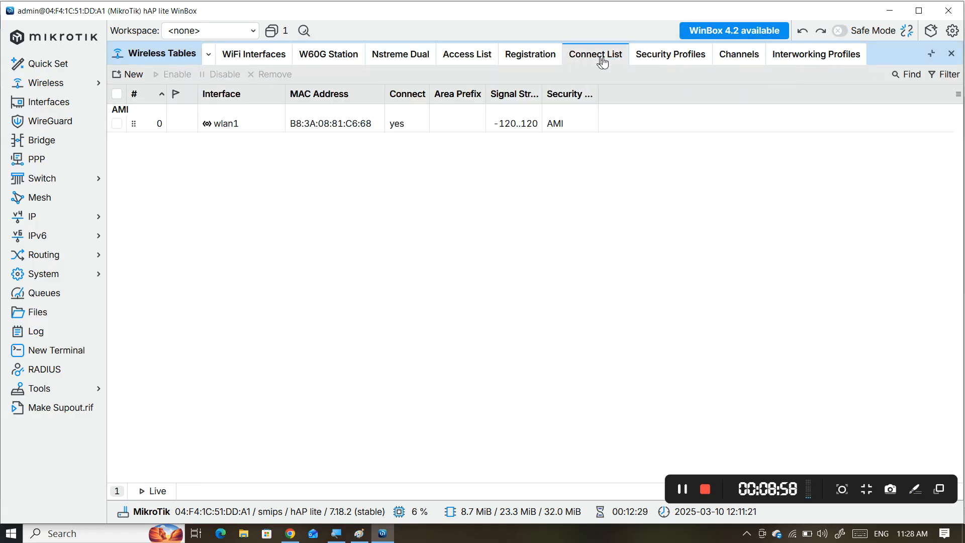
double_click(254, 129)
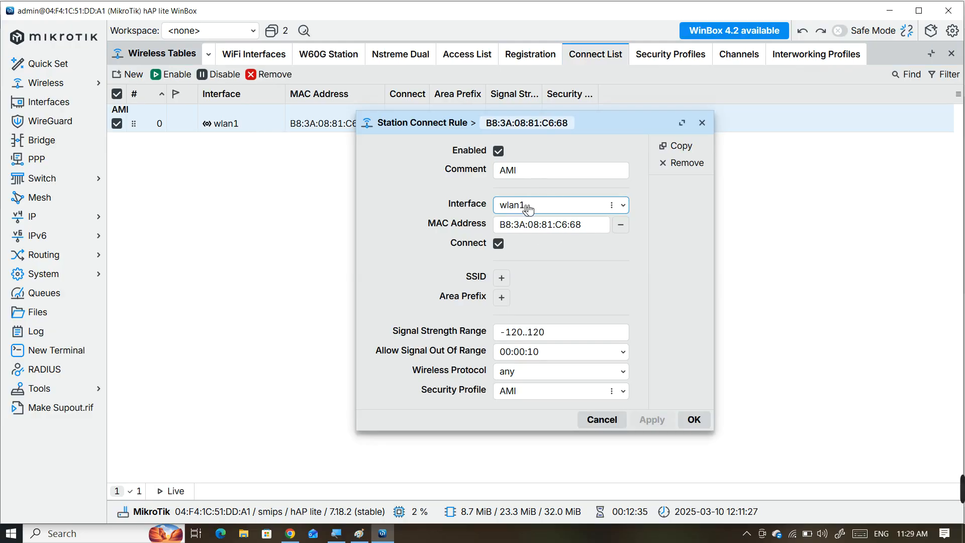
click(514, 333)
key(BackSpace)
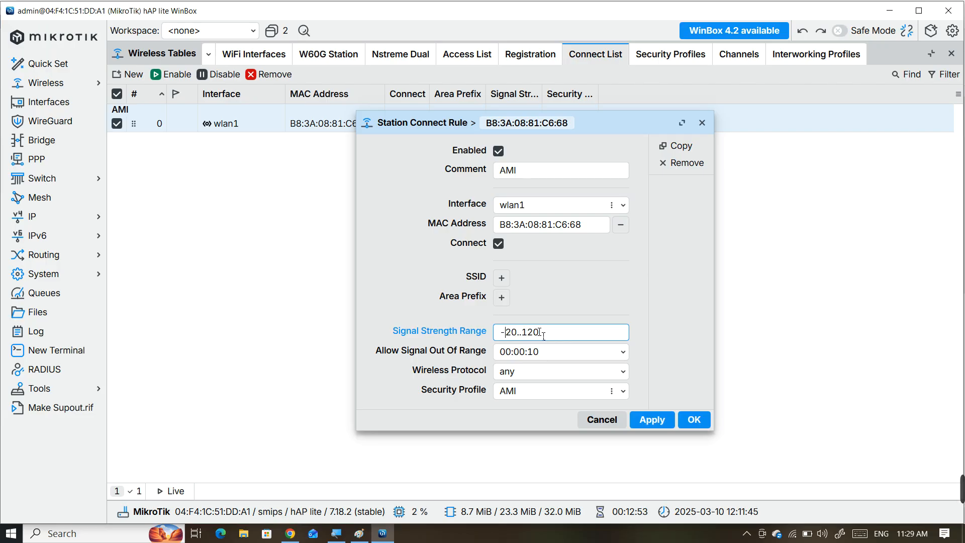
click(653, 421)
click(694, 421)
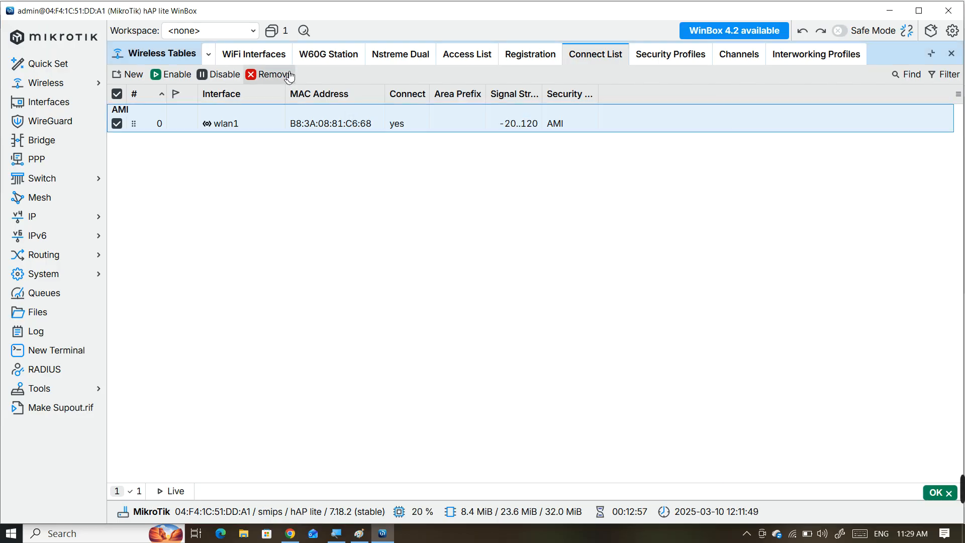
- Check the connection state of wlan1 under the rule's -20..120 signal strength range
click(270, 60)
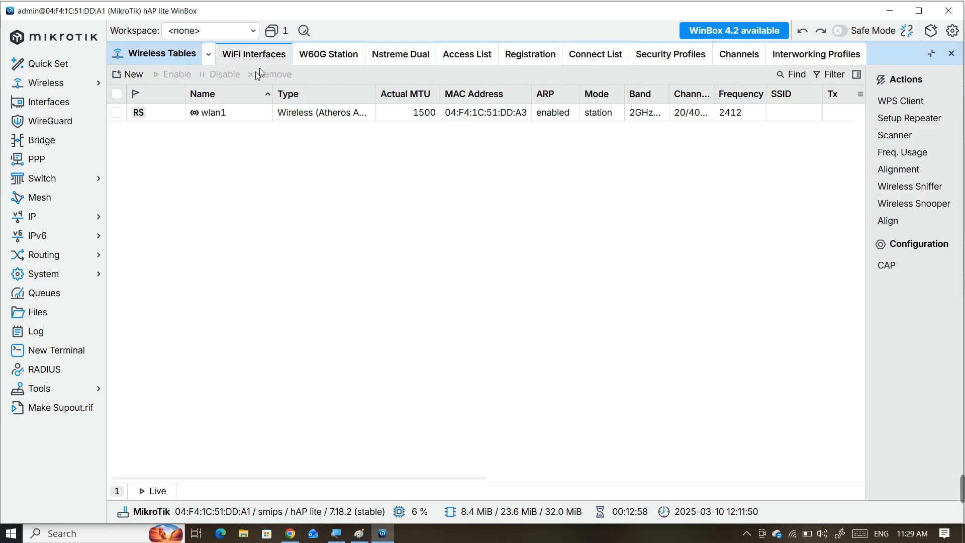
double_click(226, 114)
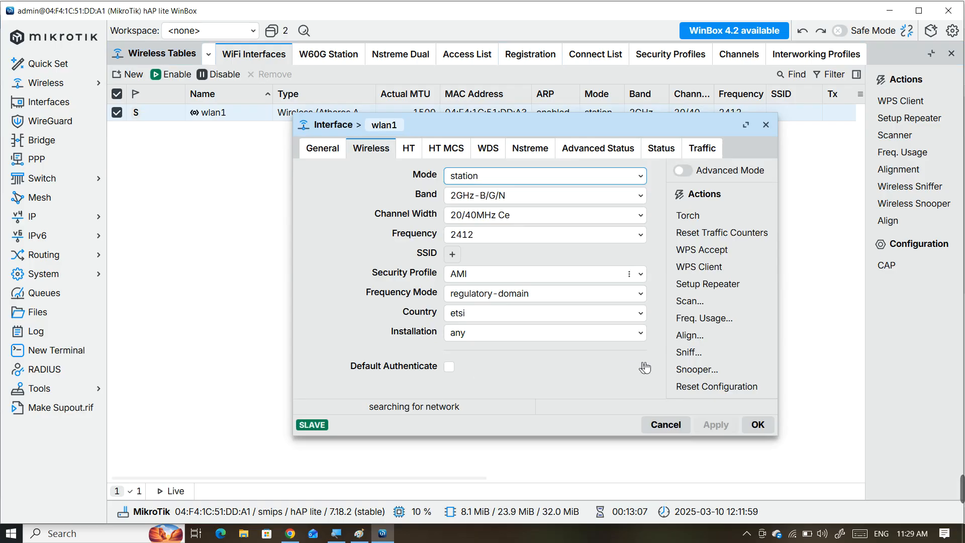
click(766, 125)
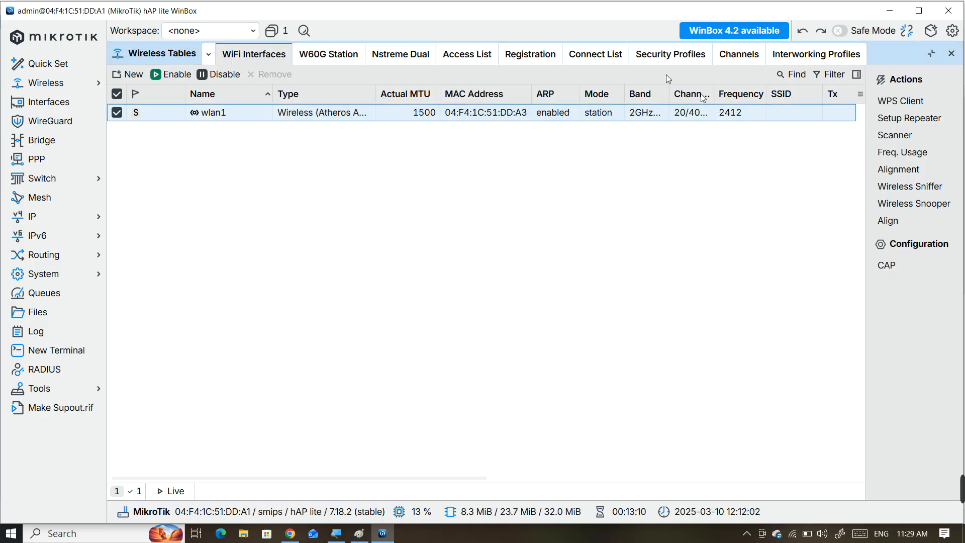
click(620, 54)
click(262, 56)
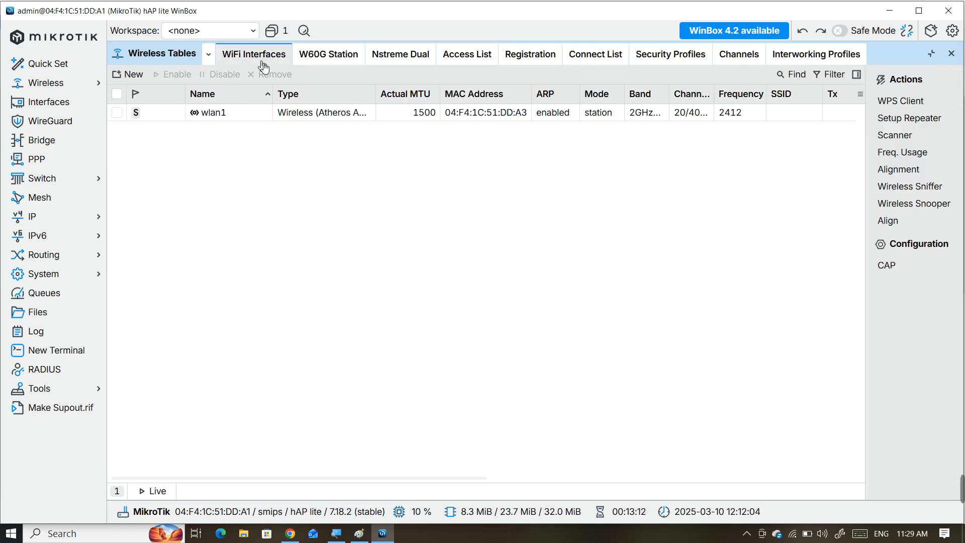
double_click(248, 115)
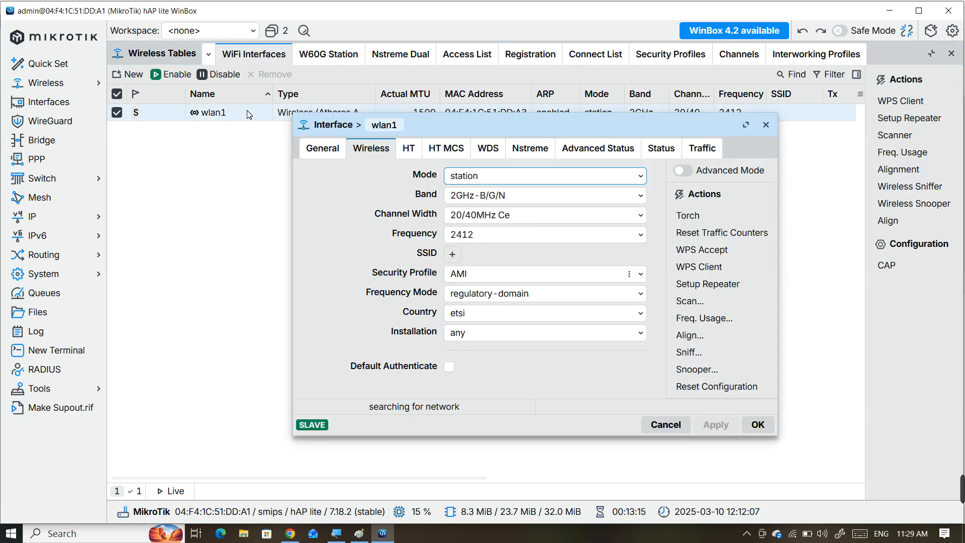
click(766, 126)
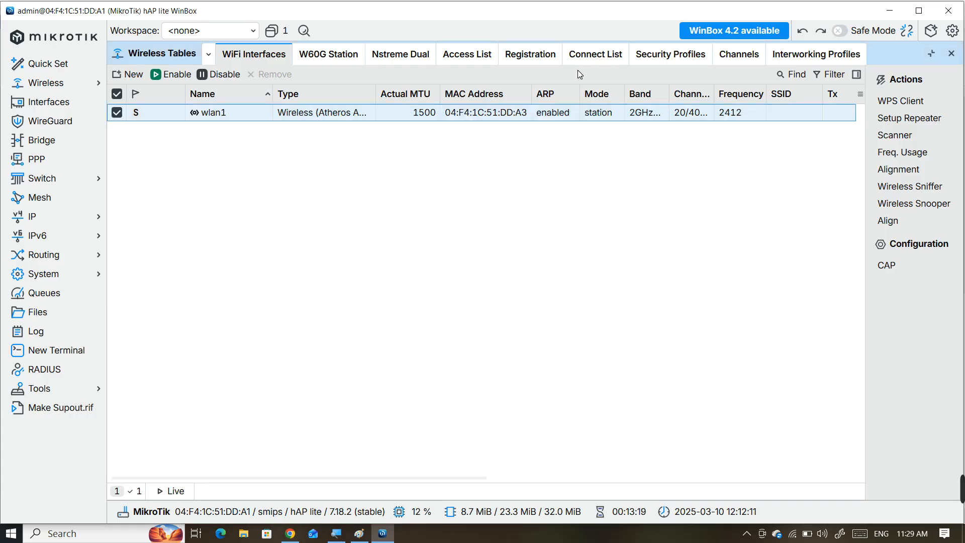
- Set the signal strength range of the AMI Connect List rule to -80..120
click(587, 59)
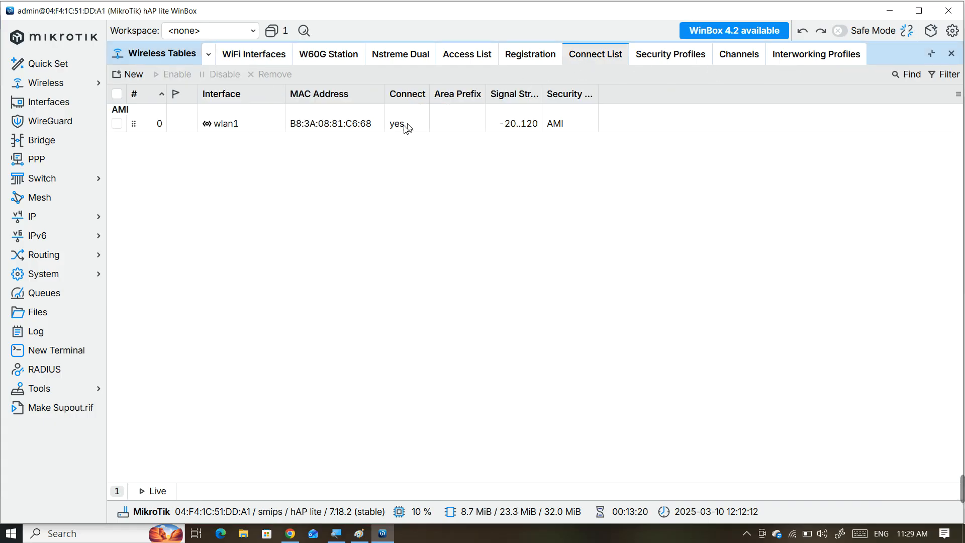
double_click(339, 130)
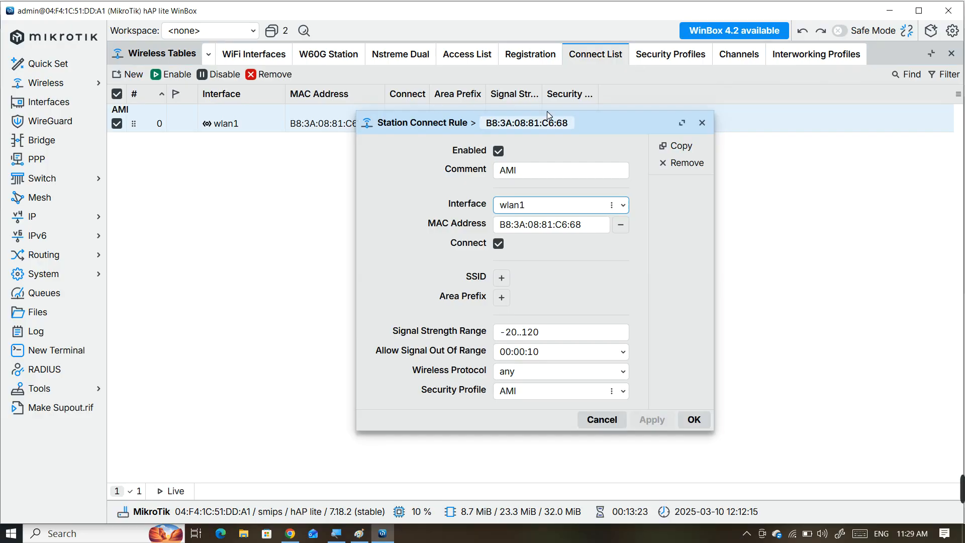
click(516, 330)
key(BackSpace)
text(8)
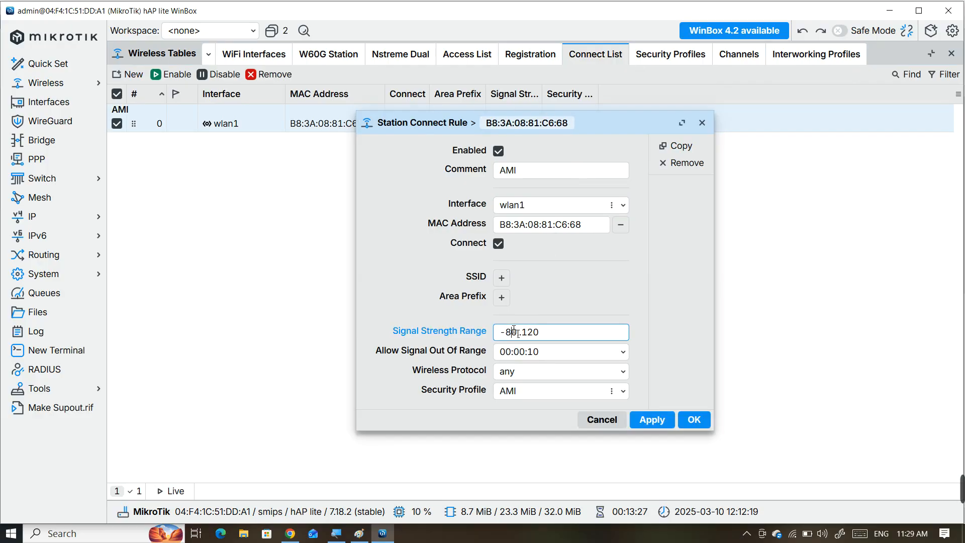
click(651, 419)
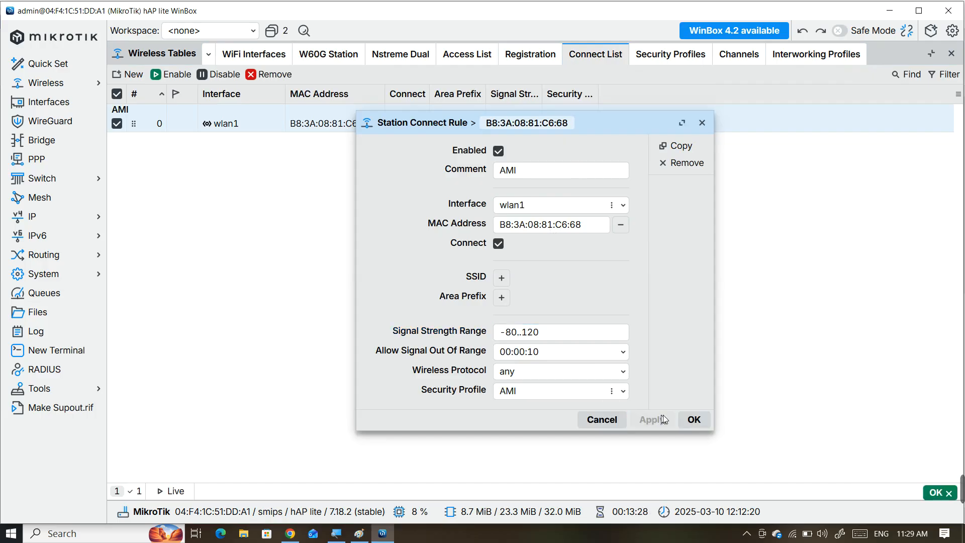
click(692, 419)
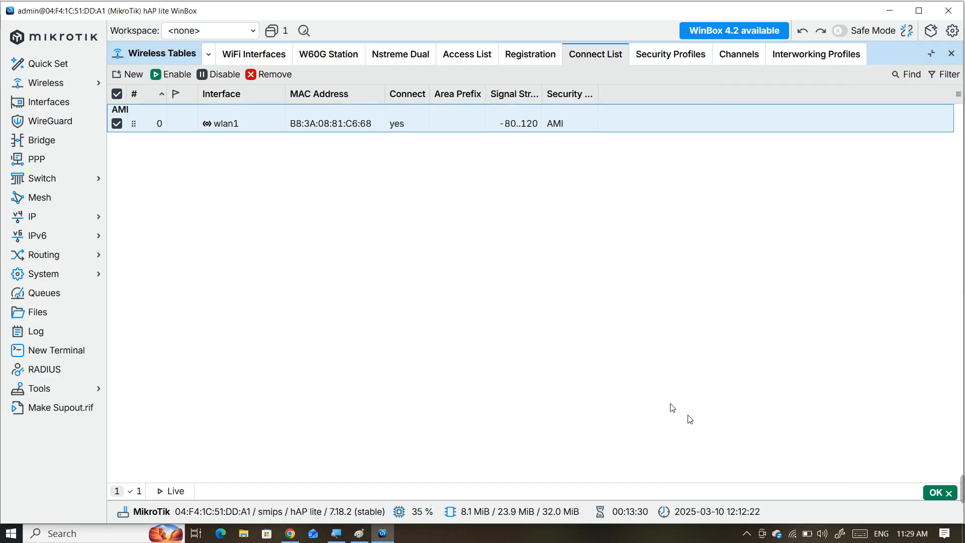
click(352, 151)
- Recheck the connection state of wlan1 under the rule's -80..120 signal strength range
click(265, 56)
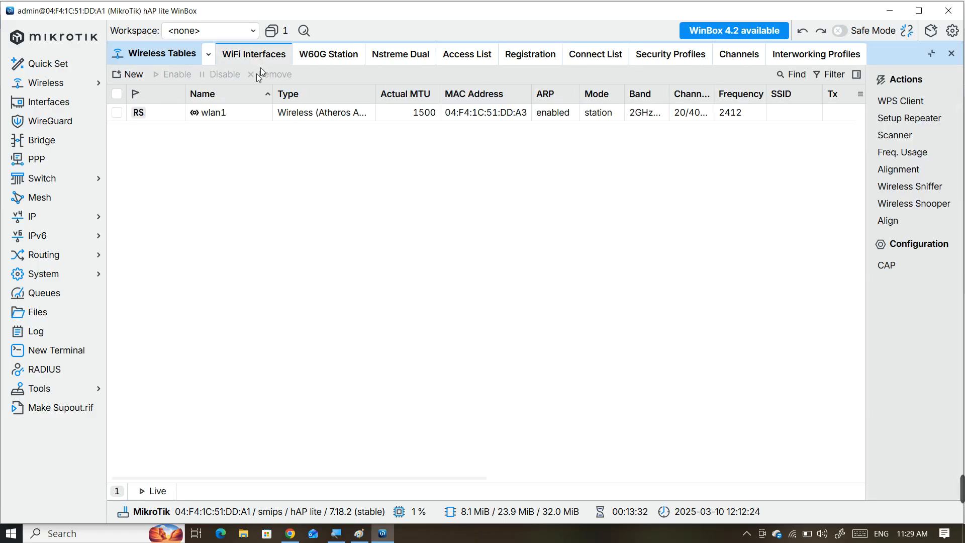
double_click(230, 117)
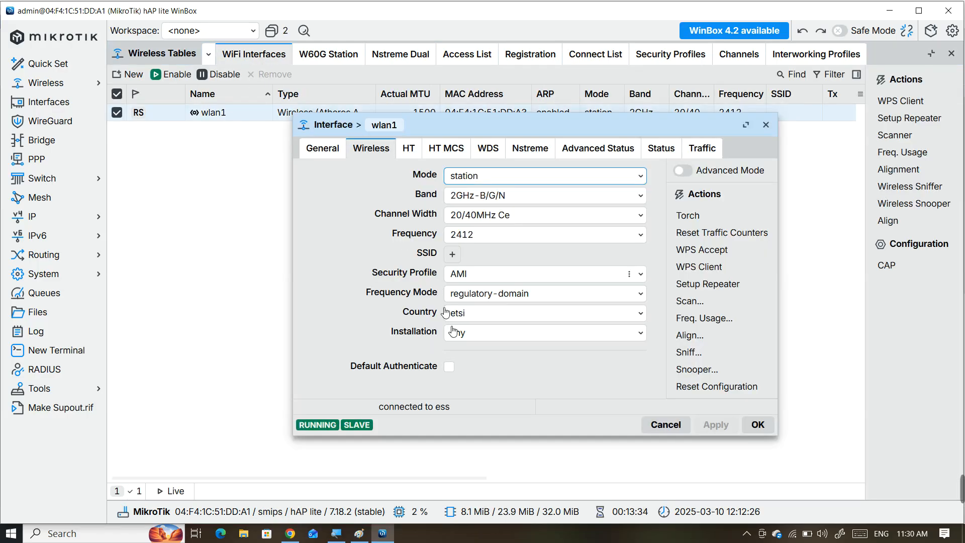
click(767, 125)
- Review the AMI Connect List rule's settings and its available wireless protocol options without changing anything
click(609, 61)
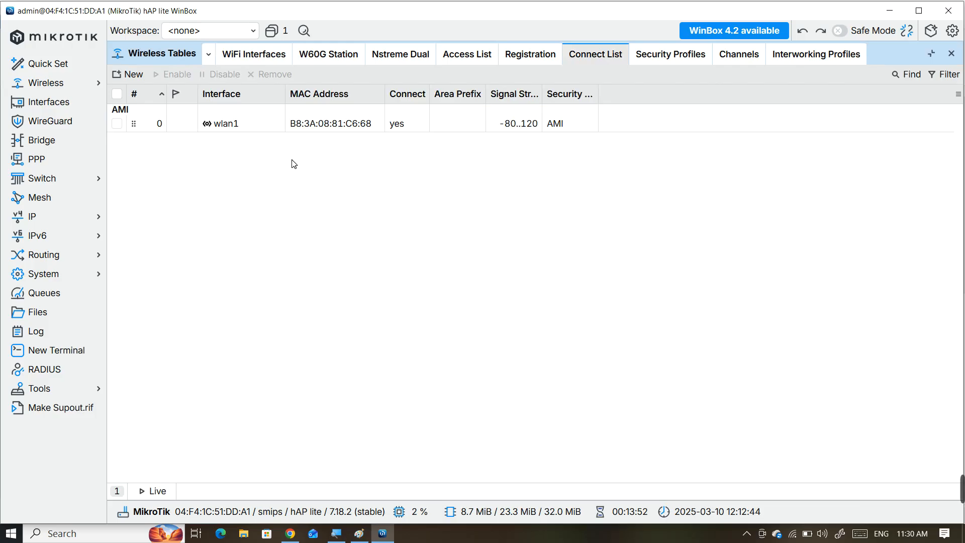
double_click(262, 125)
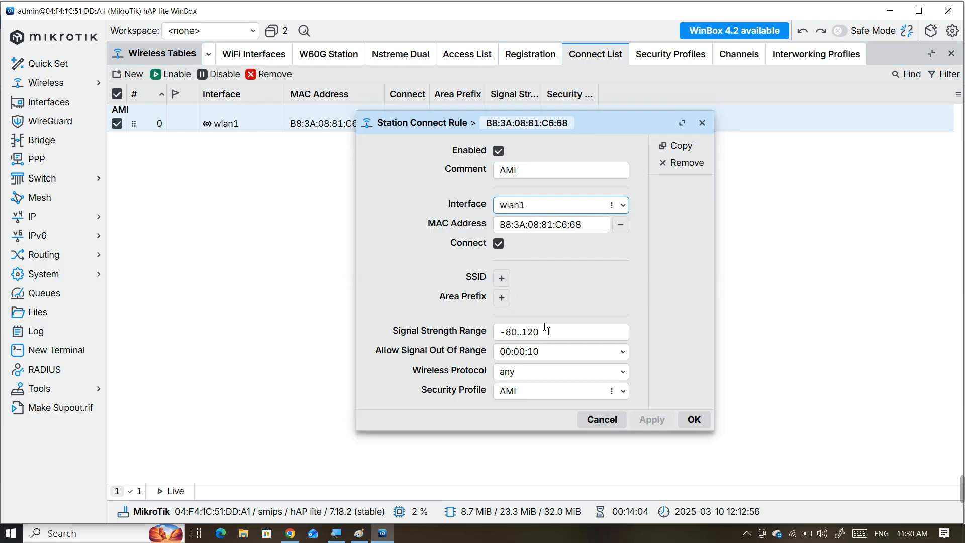
click(625, 377)
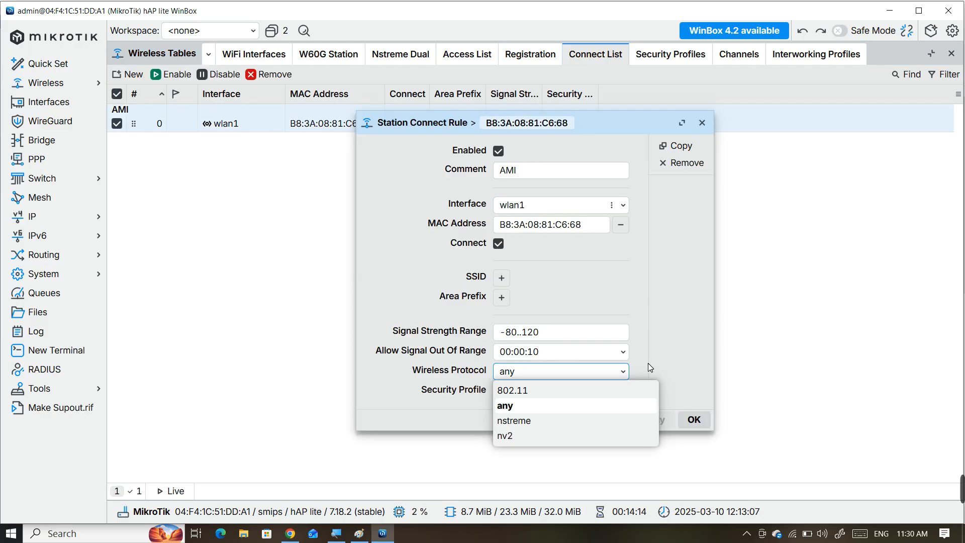
click(648, 364)
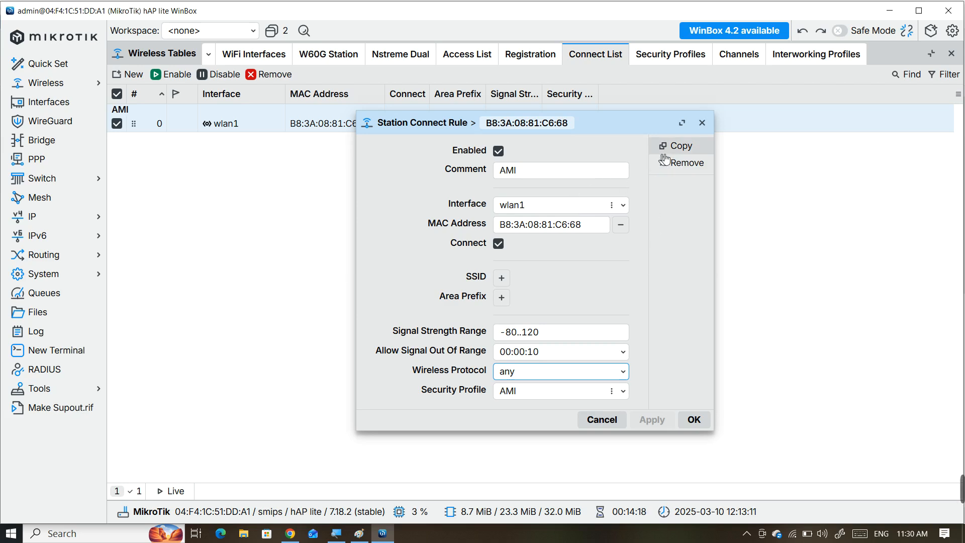
click(703, 125)
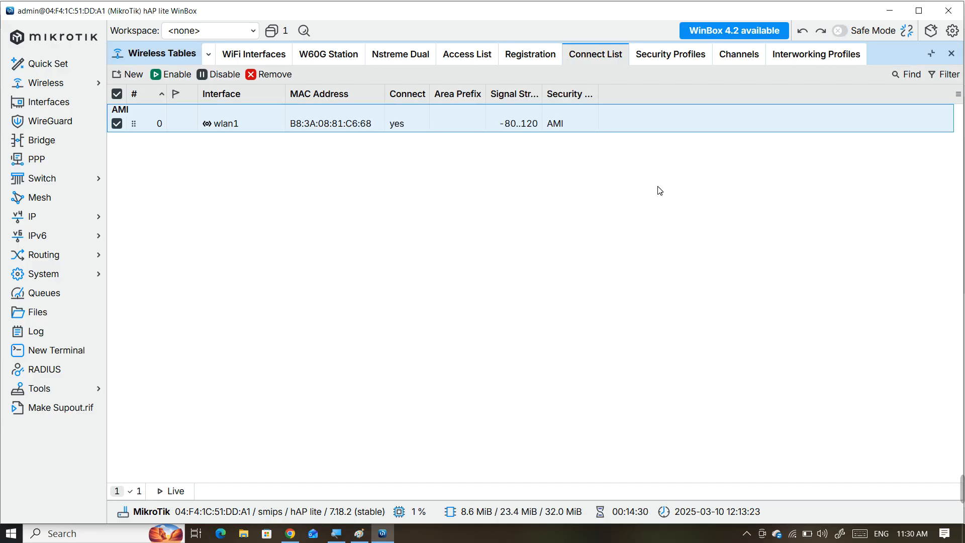
click(627, 206)
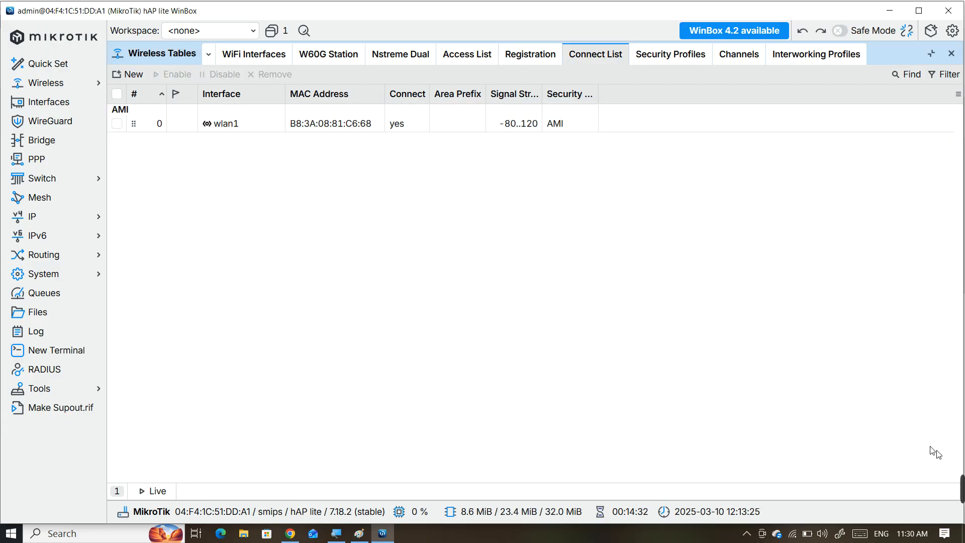